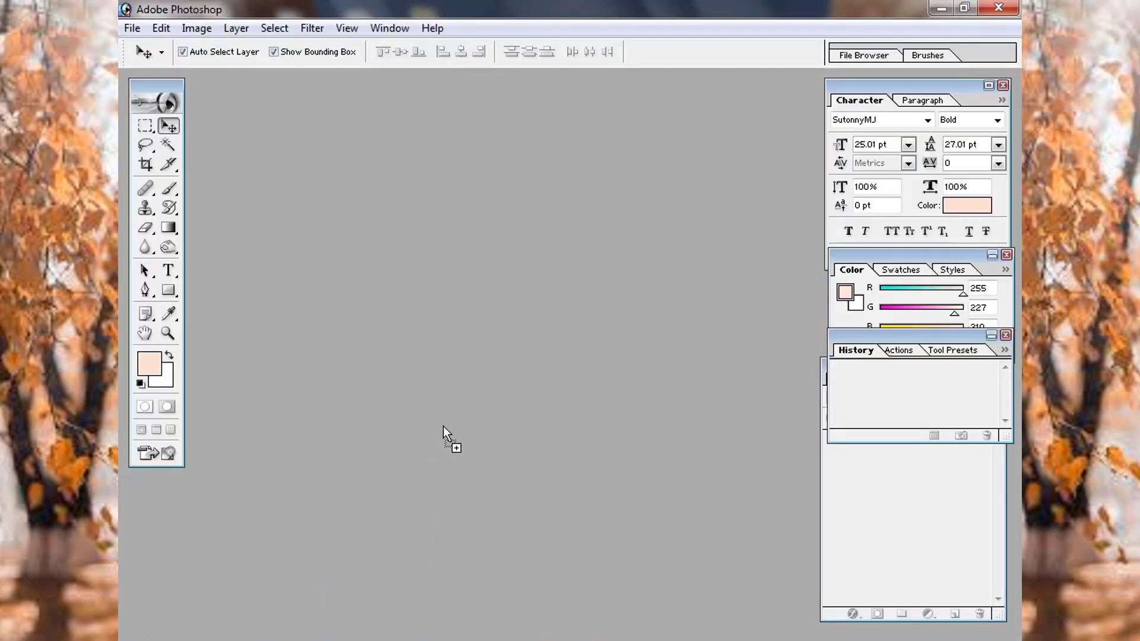
Open both portrait photos and place the yellow-top portrait as a new layer over the brown-hat photo
drag(464, 340, 464, 340)
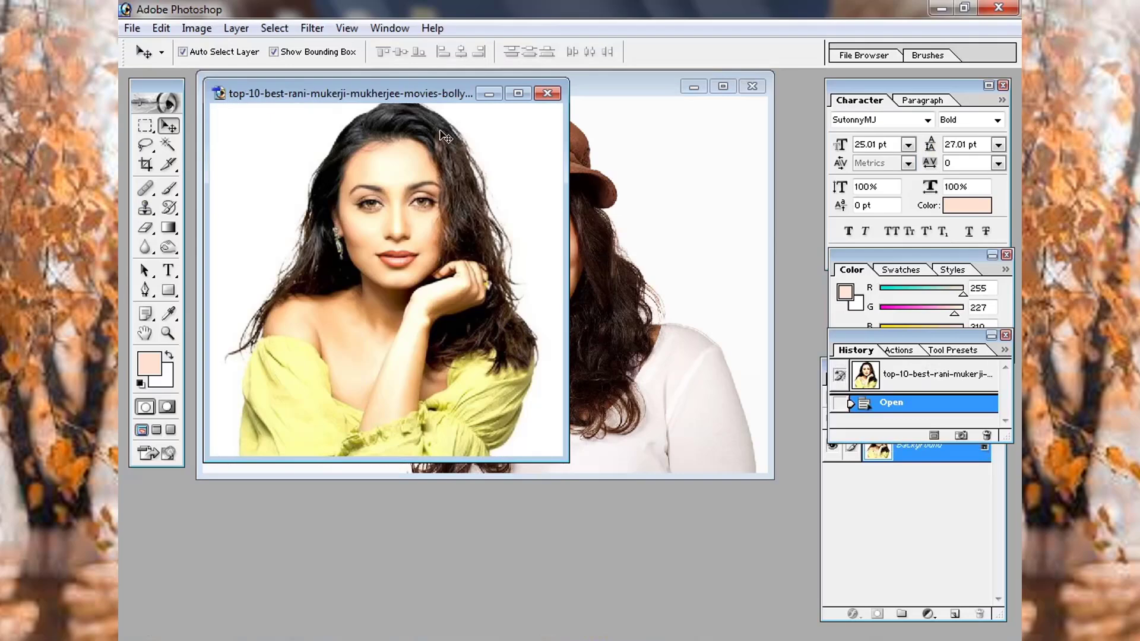
drag(404, 94, 591, 438)
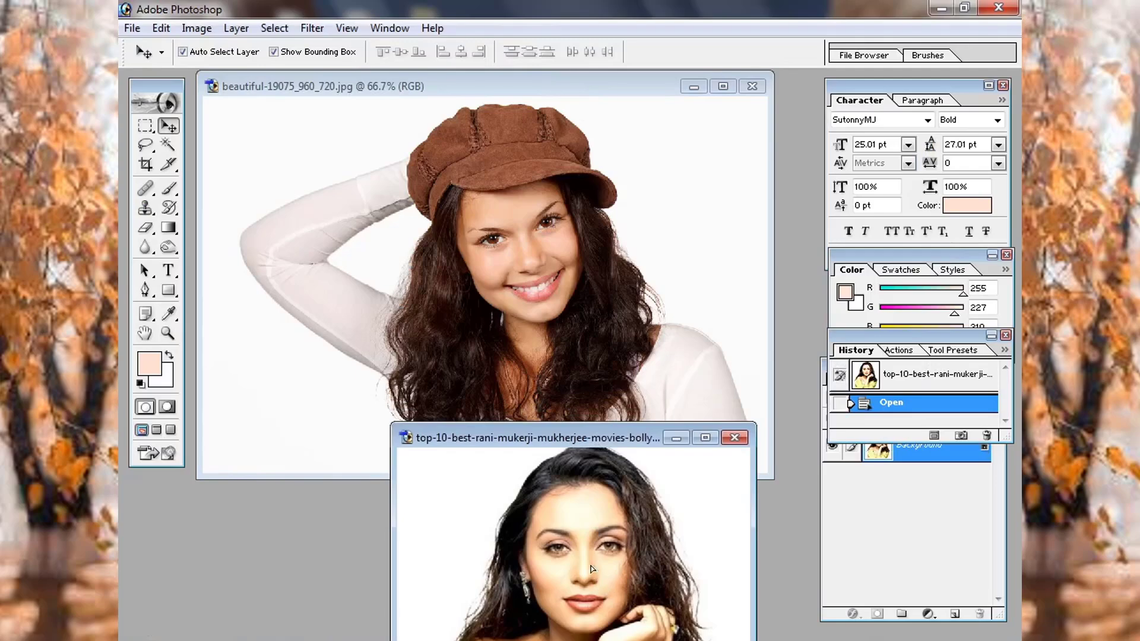
drag(581, 526, 555, 330)
drag(527, 253, 526, 251)
click(719, 86)
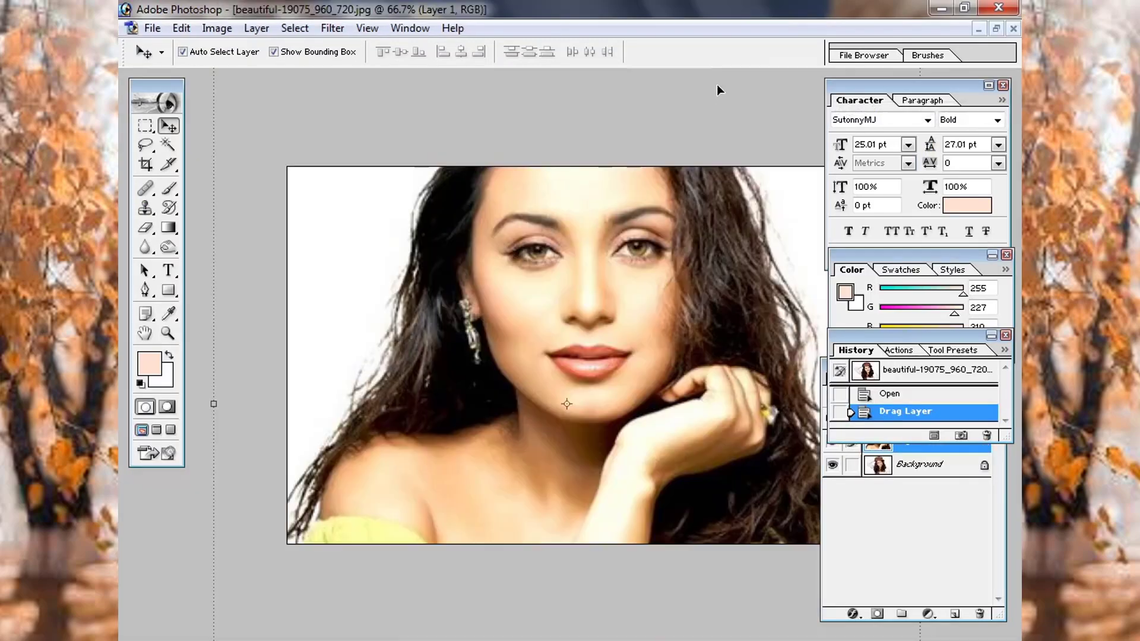
Scale the yellow-top portrait layer down proportionally to 47.1% and apply the transform
key(ctrl+minus)
key(ctrl+minus)
drag(389, 198, 485, 295)
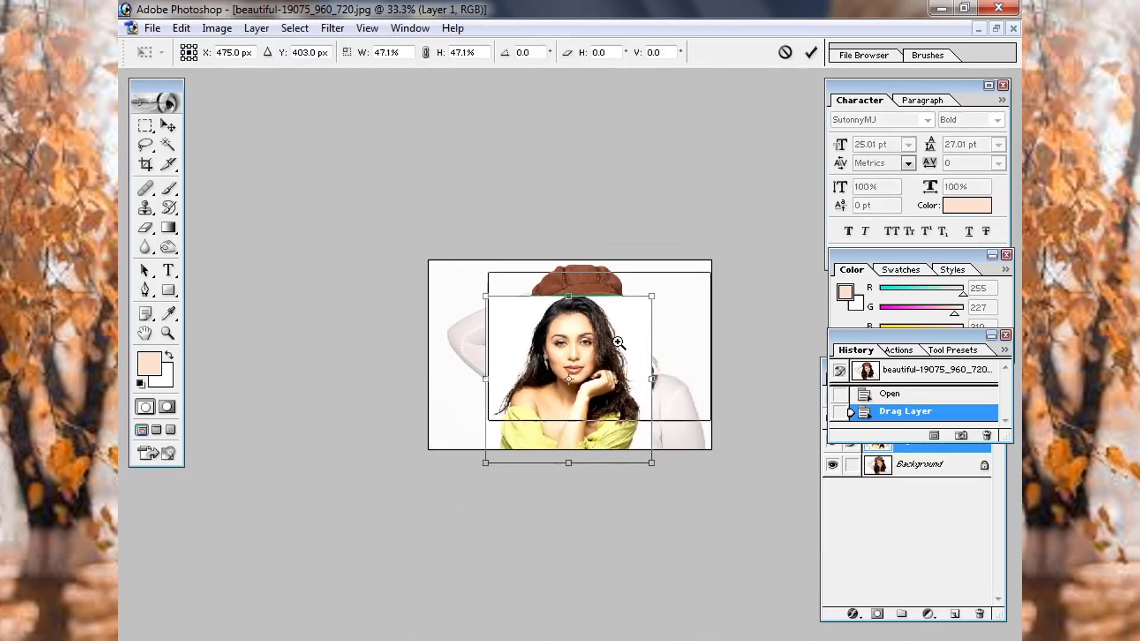
ctrl+click(618, 343)
key(Return)
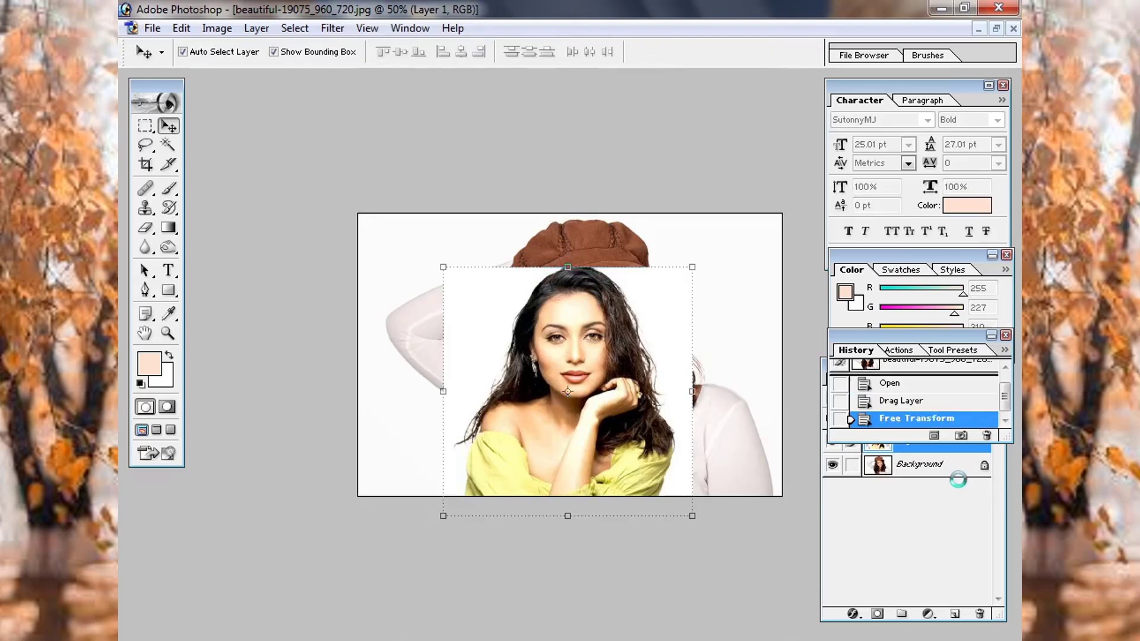
Lower the opacity of Layer 1 to 65% to see the hat photo through it
click(938, 518)
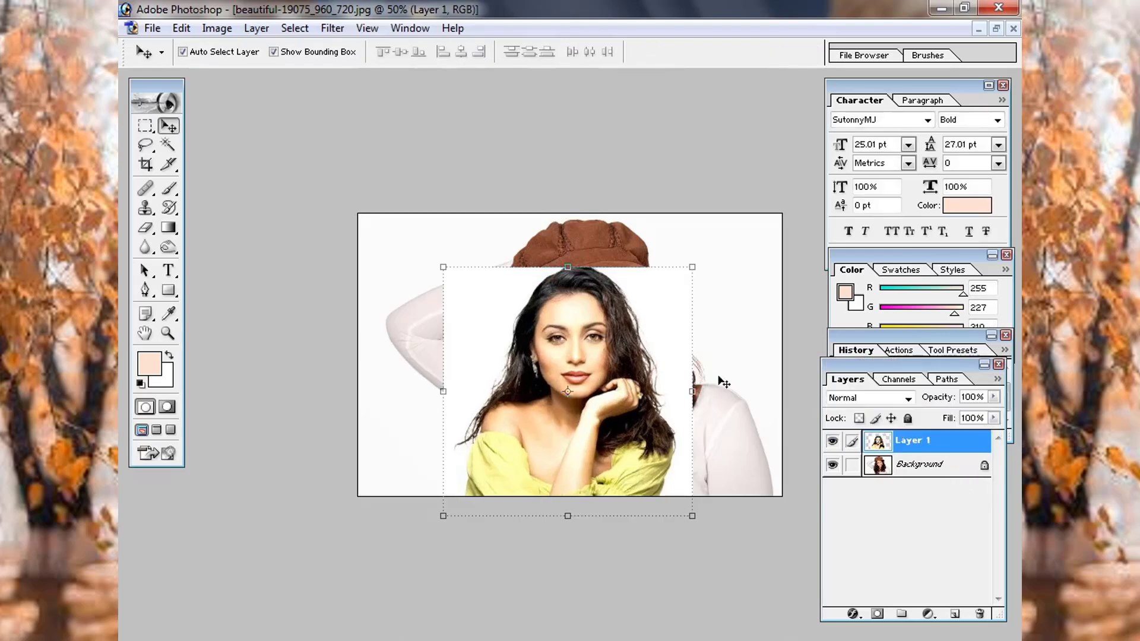
click(994, 397)
drag(963, 412, 962, 411)
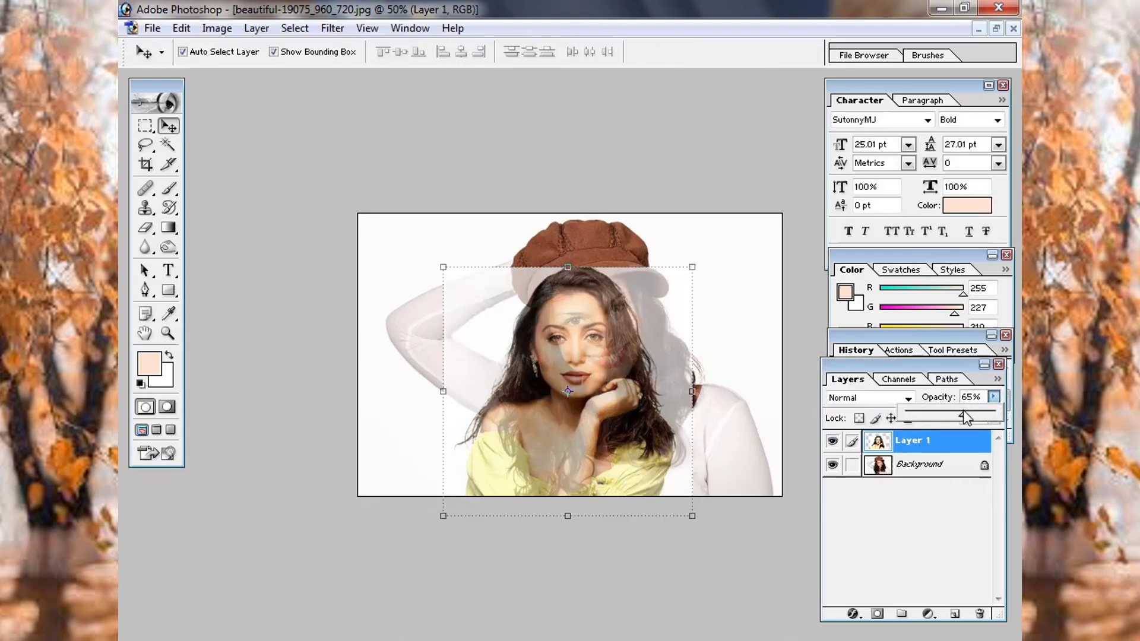
Enlarge Layer 1 to about 108% and rotate it -18.9° to match the tilt of the face beneath
drag(574, 258, 509, 224)
key(ctrl+plus)
key(ctrl+plus)
drag(624, 297, 618, 302)
drag(334, 245, 273, 215)
drag(618, 304, 643, 318)
drag(557, 143, 557, 145)
key(ctrl+minus)
drag(735, 155, 729, 155)
drag(645, 305, 648, 304)
Nudge the rotated Layer 1 over the face beneath, to X 563.3 px and Y 372.1 px
key(Right)
key(Right)
key(Right)
key(Right)
key(Down)
key(Left)
key(Left)
key(Left)
key(Left)
key(Left)
key(Down)
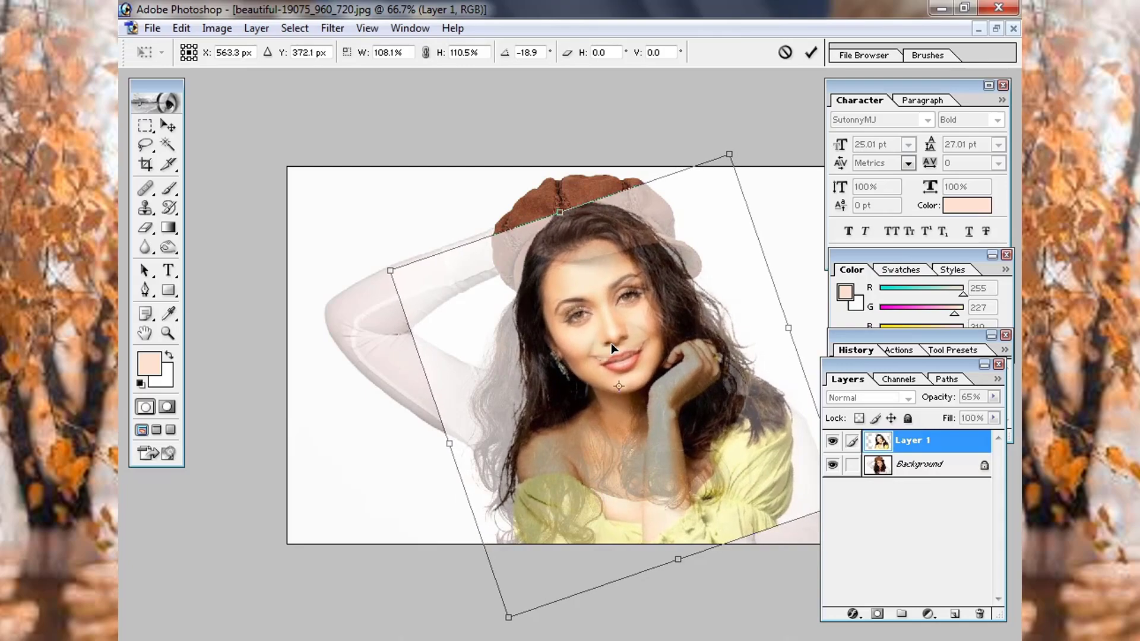
Refine Layer 1 to 108.4% width and 110.8% height, move it up to Y 369.1 px, and apply the transform
drag(390, 271, 389, 270)
ctrl+click(671, 396)
ctrl+click(671, 397)
key(Up)
key(Up)
key(Up)
key(ctrl+minus)
key(ctrl+minus)
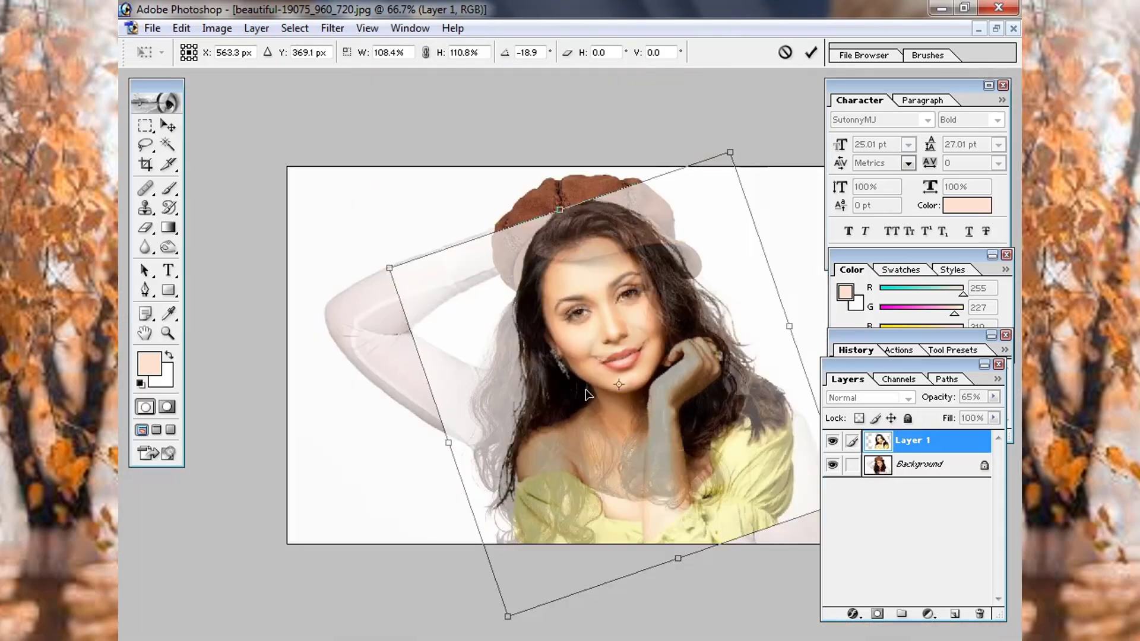
key(Return)
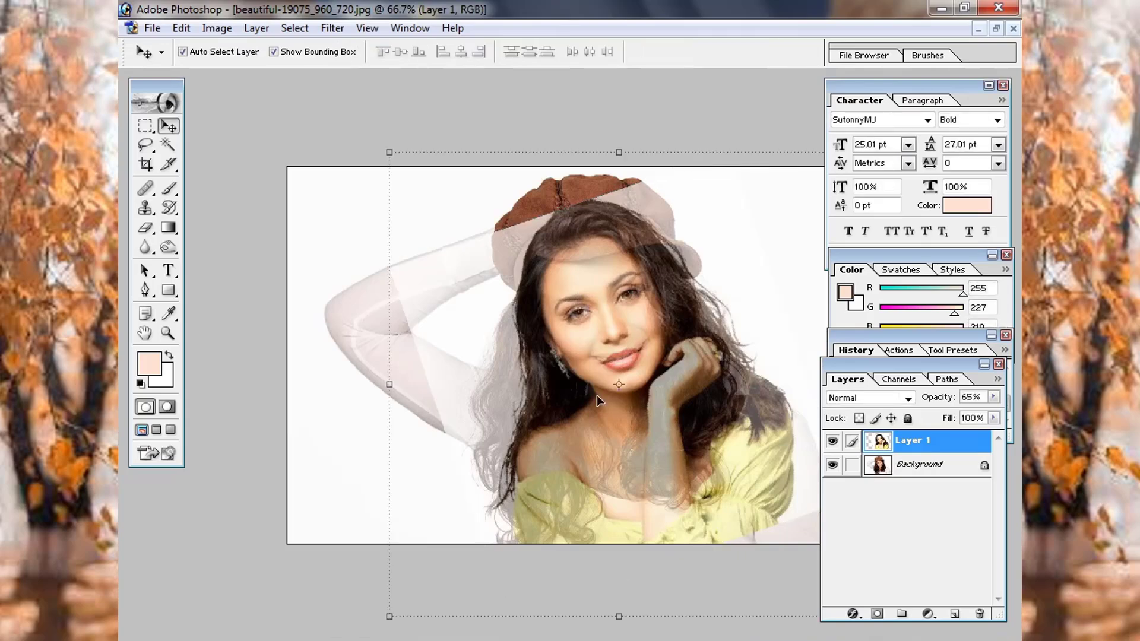
Set the opacity of Layer 1 back to 100%
click(993, 397)
drag(971, 418, 998, 417)
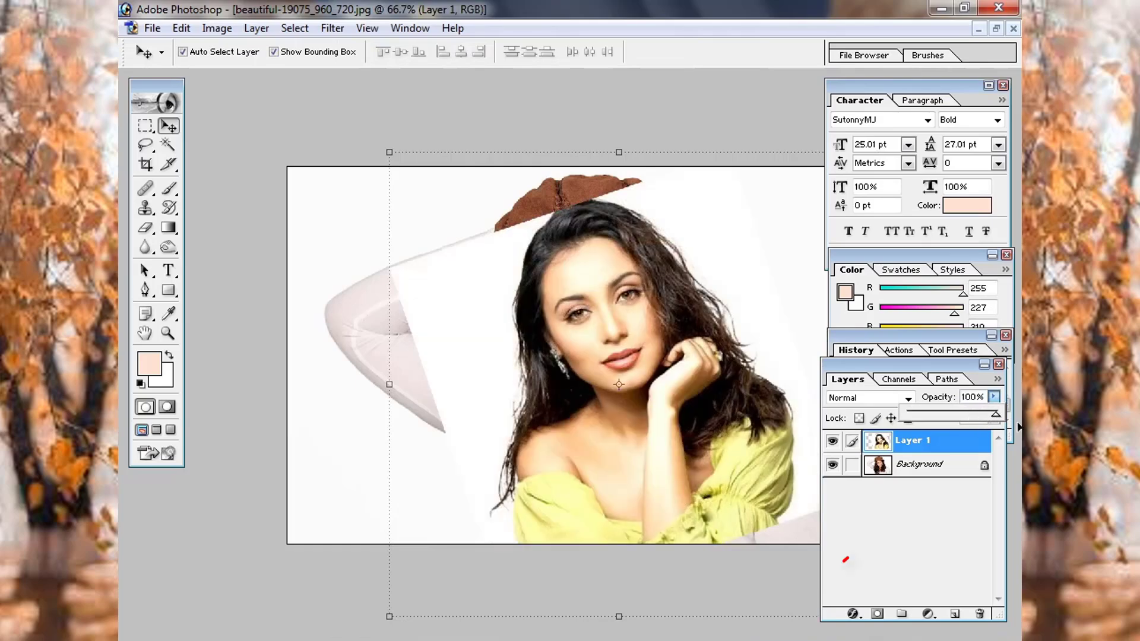
Convert the Background into a regular layer named Layer 0 and move it above Layer 1
click(919, 466)
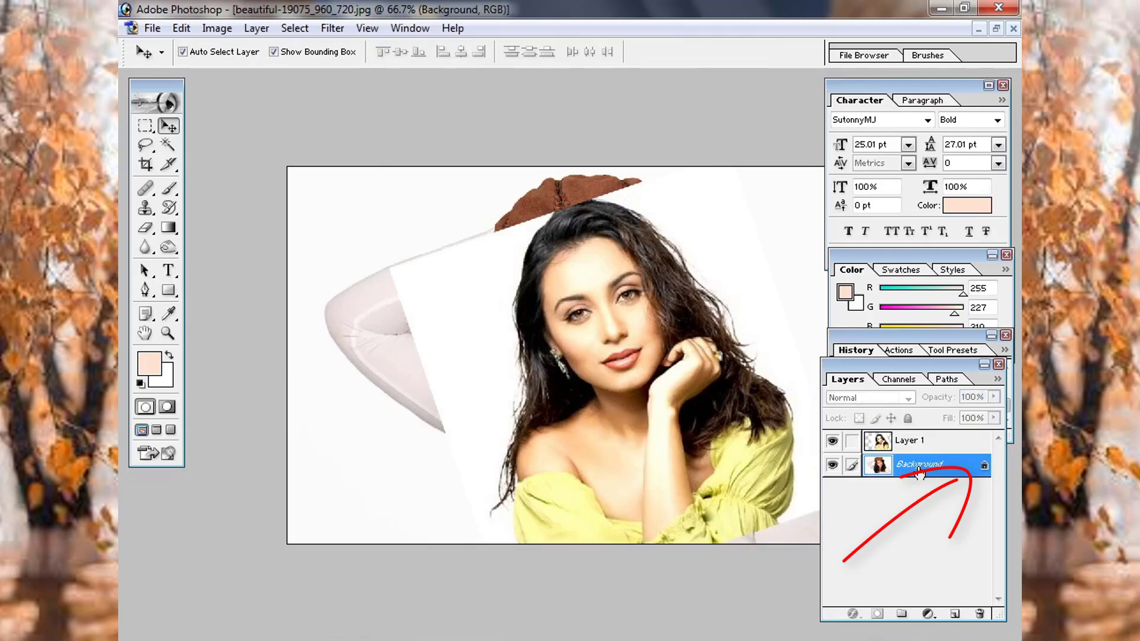
double_click(919, 468)
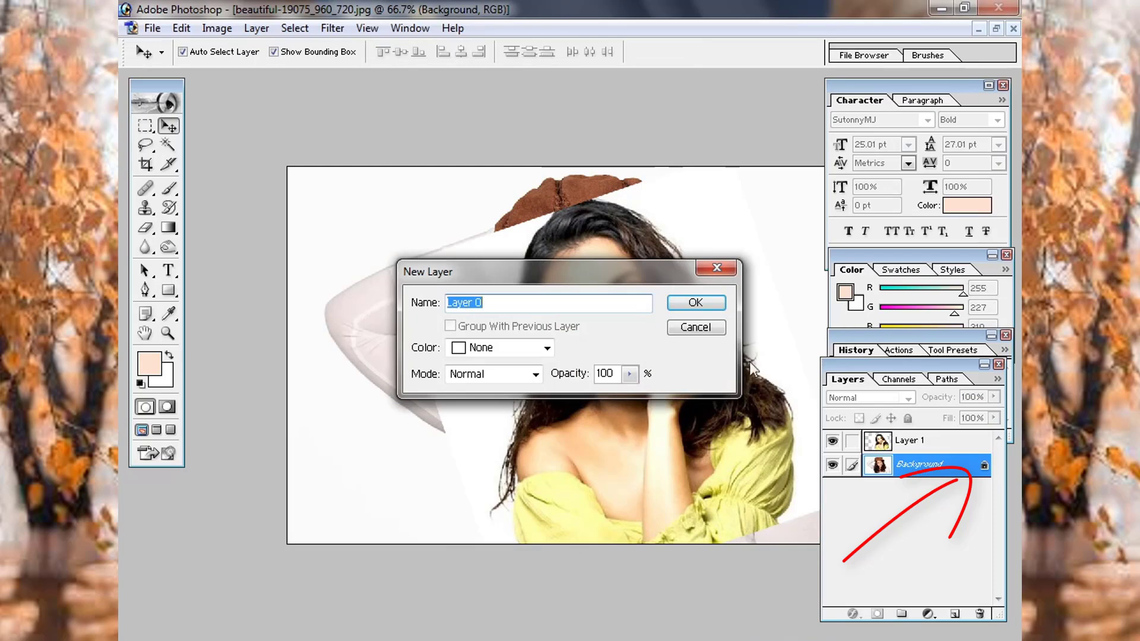
click(697, 304)
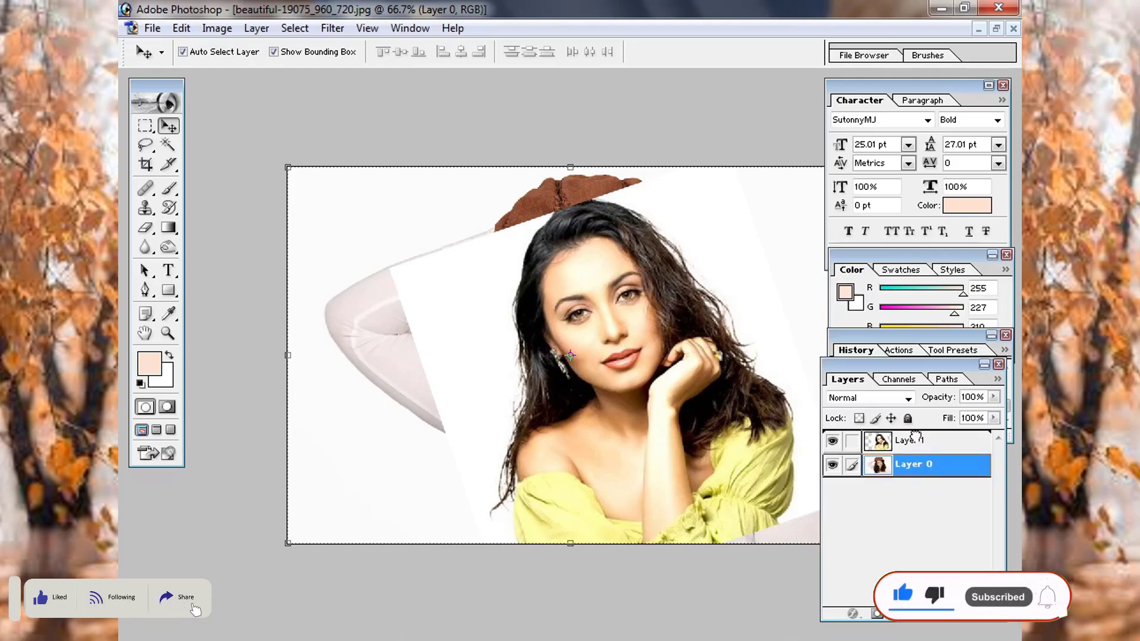
drag(917, 439, 916, 440)
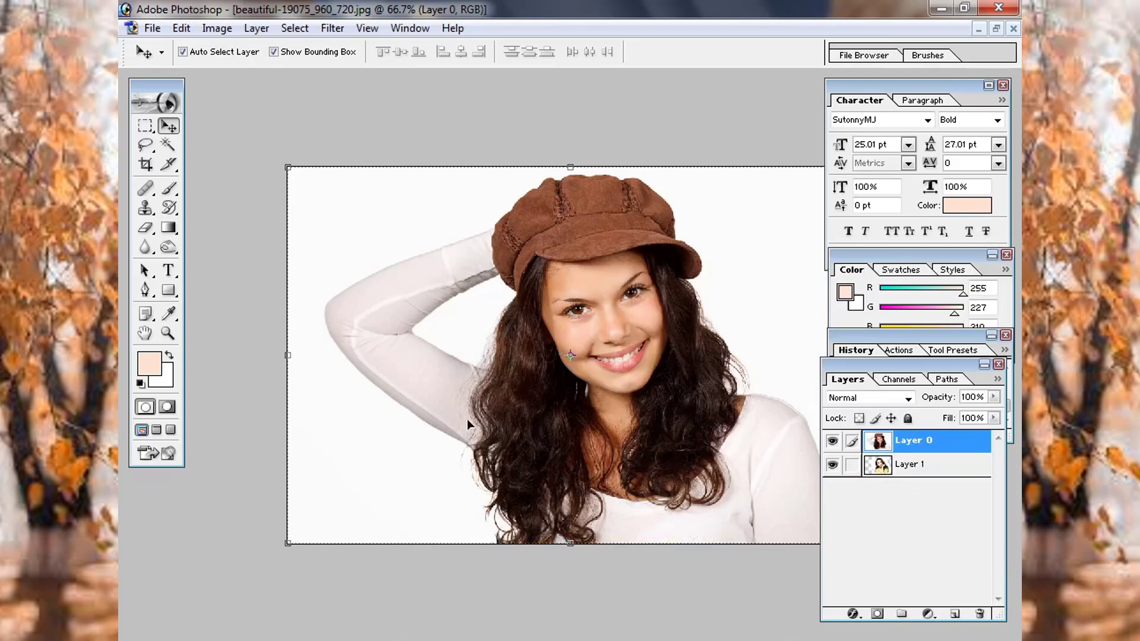
Set up the Eraser with 30% opacity and 50% flow, and turn off Erase to History
click(146, 229)
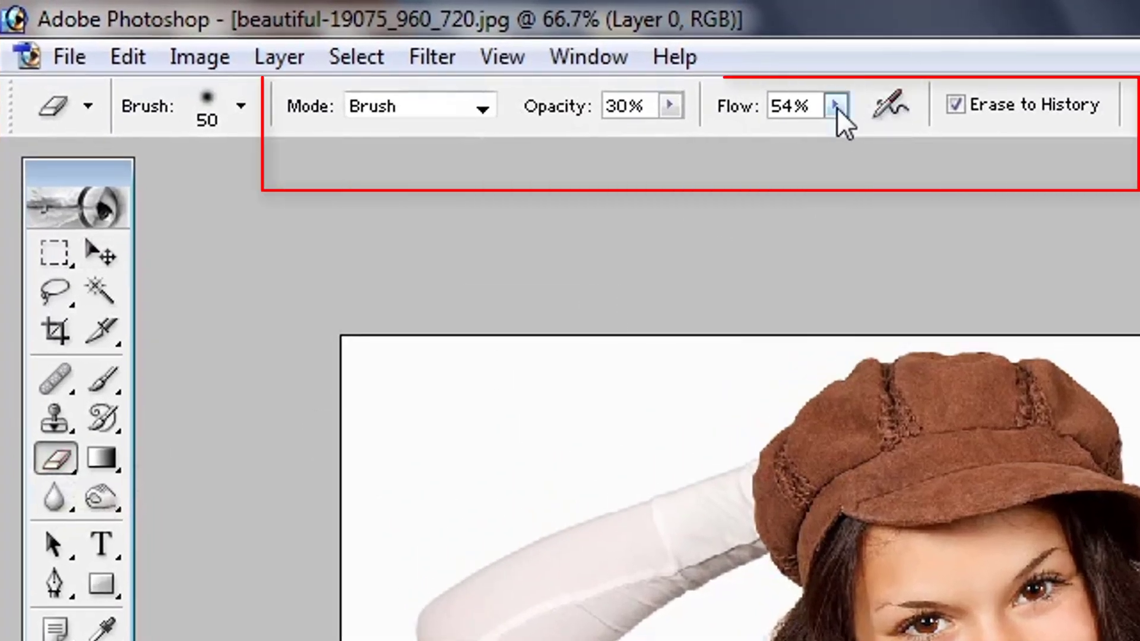
click(670, 106)
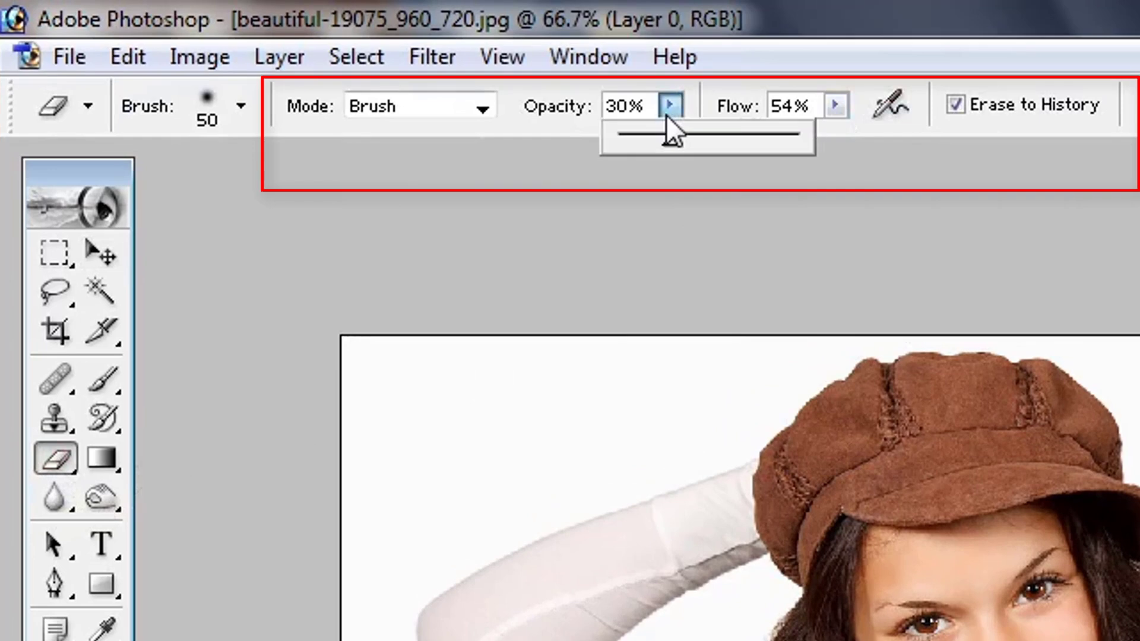
drag(669, 145, 672, 143)
click(836, 106)
drag(838, 144, 829, 144)
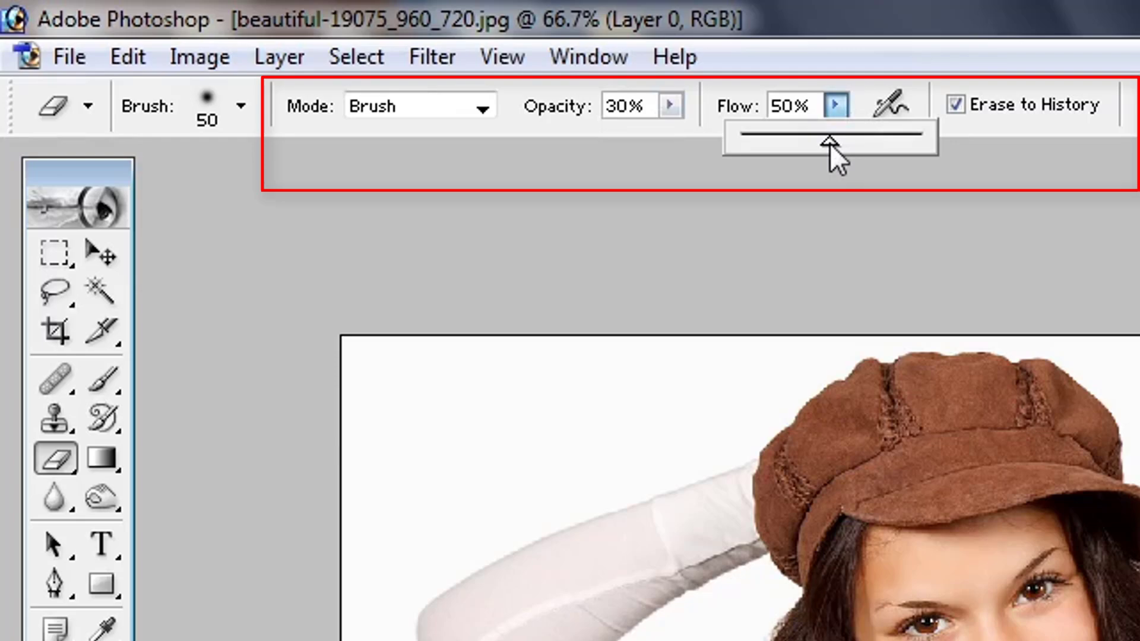
click(955, 106)
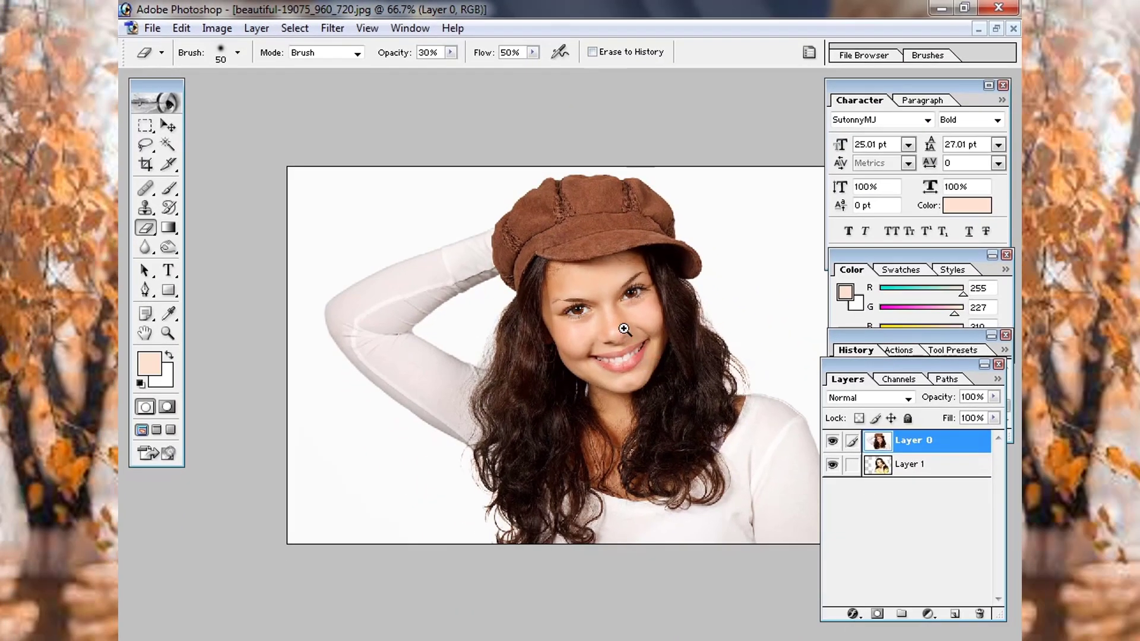
Erase around the eyes and nose on Layer 0 to expose the face underneath
ctrl+click(624, 329)
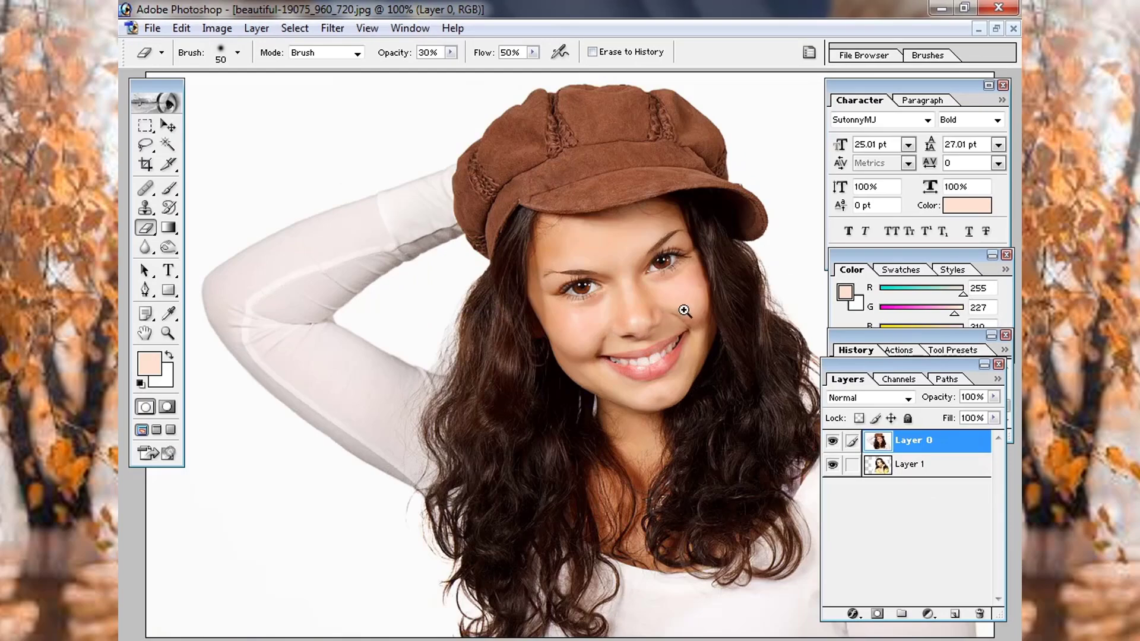
ctrl+click(701, 305)
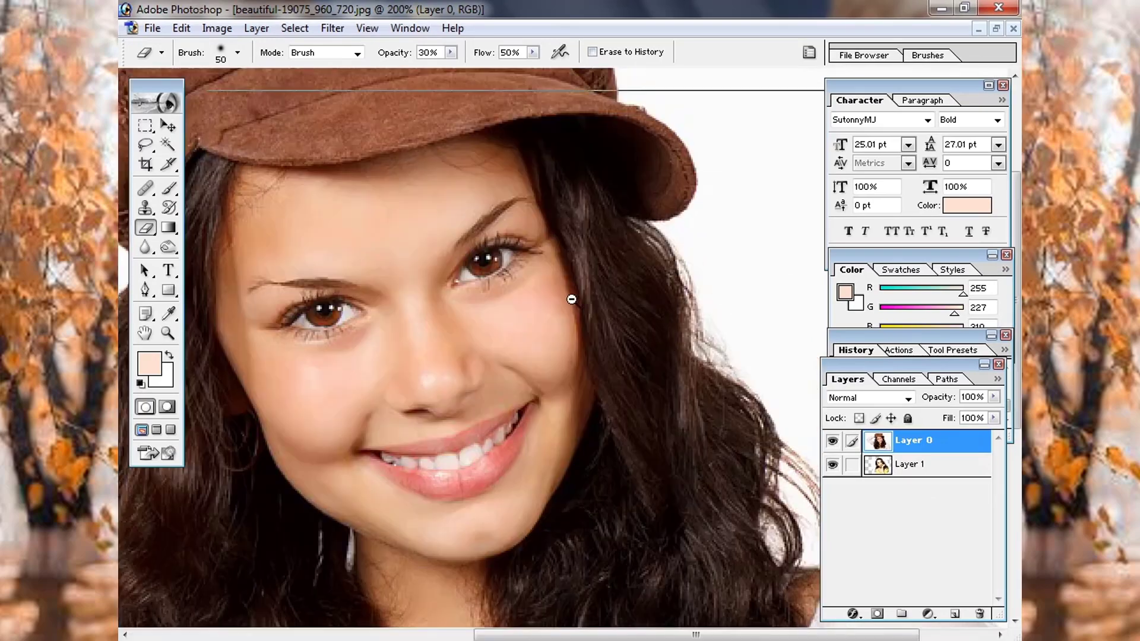
alt+click(573, 299)
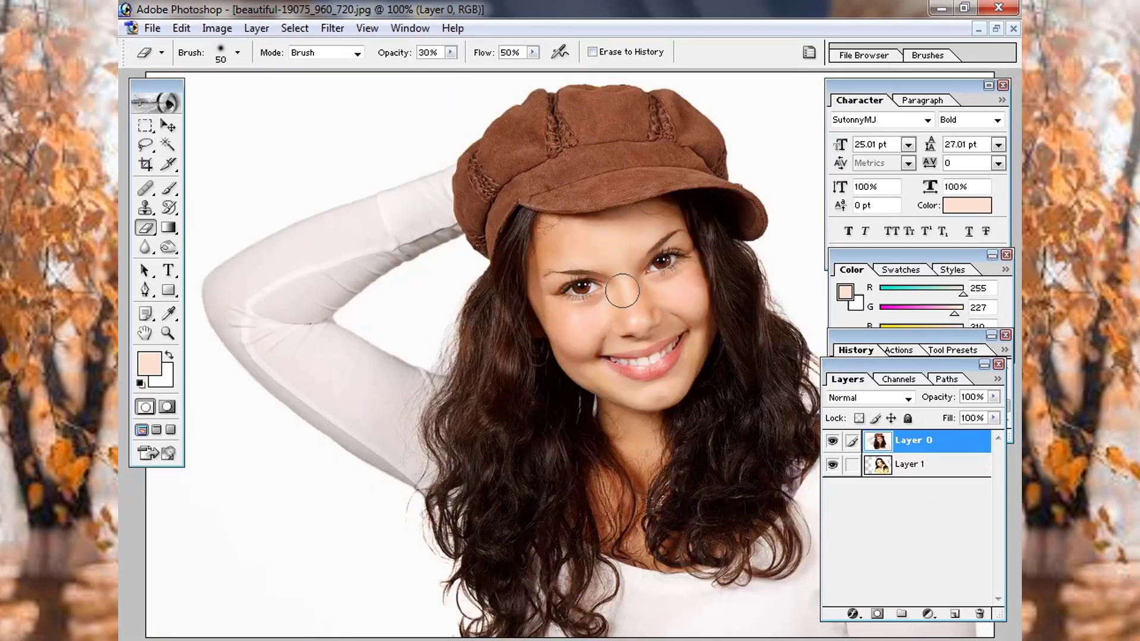
drag(560, 294, 639, 287)
Raise the Eraser opacity to 54% and erase the rest of the face on Layer 0 below the hat brim
click(451, 52)
drag(451, 71, 474, 71)
mouse_move(668, 242)
mouse_down()
mouse_move(555, 255)
mouse_move(645, 289)
mouse_move(600, 315)
mouse_move(582, 348)
mouse_move(667, 272)
mouse_move(559, 328)
mouse_move(564, 365)
mouse_move(677, 383)
mouse_move(682, 229)
mouse_move(624, 220)
mouse_move(661, 250)
mouse_up()
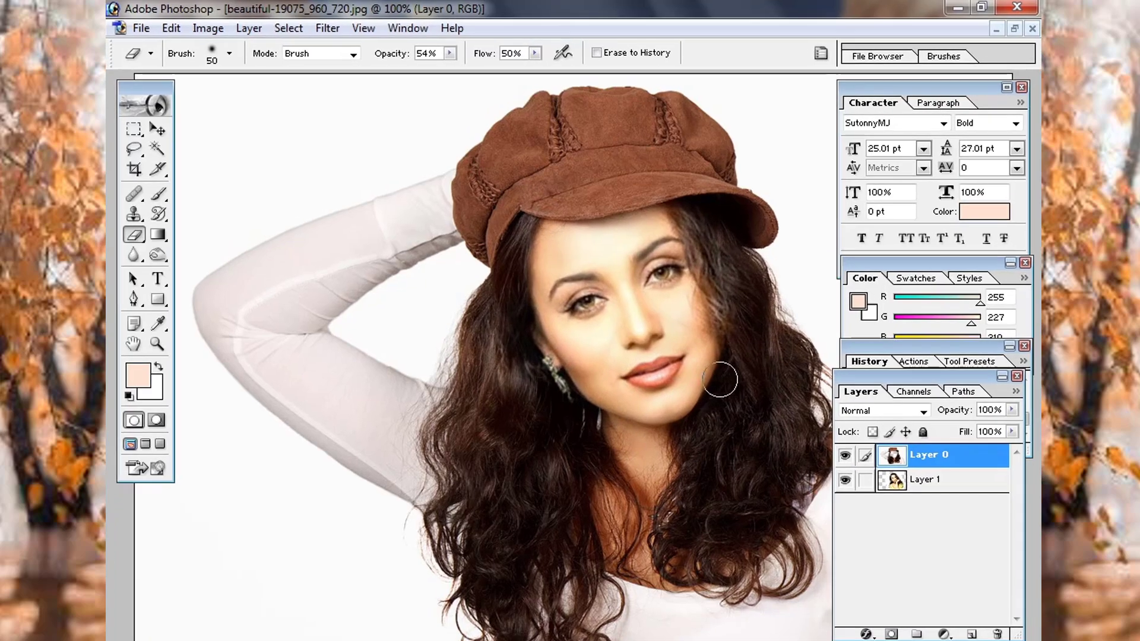
Softly restore Layer 0's original skin on the forehead and cheek using Erase to History at 15% opacity, leaving the option switched off
key(ctrl+space)
drag(310, 99, 683, 267)
ctrl+click(891, 501)
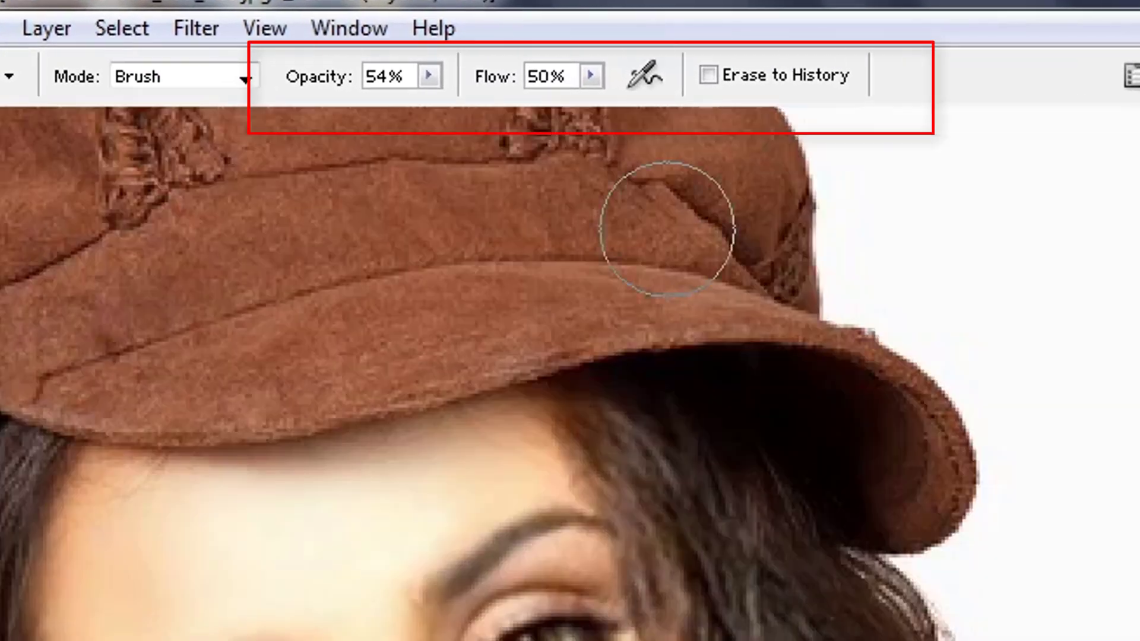
click(708, 76)
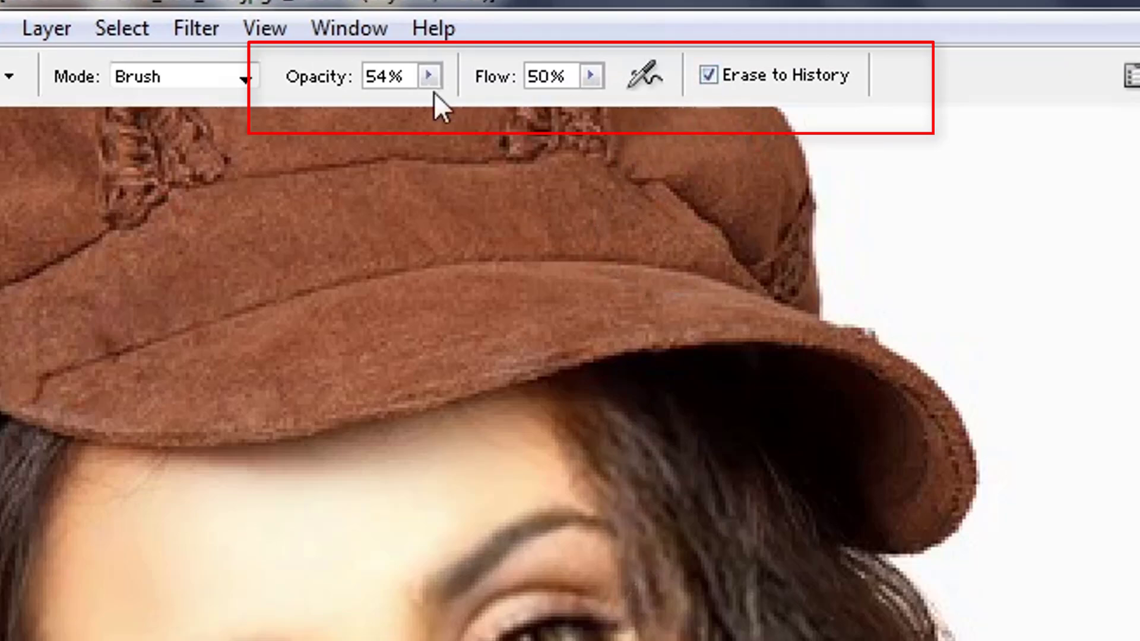
click(429, 76)
drag(399, 108, 362, 109)
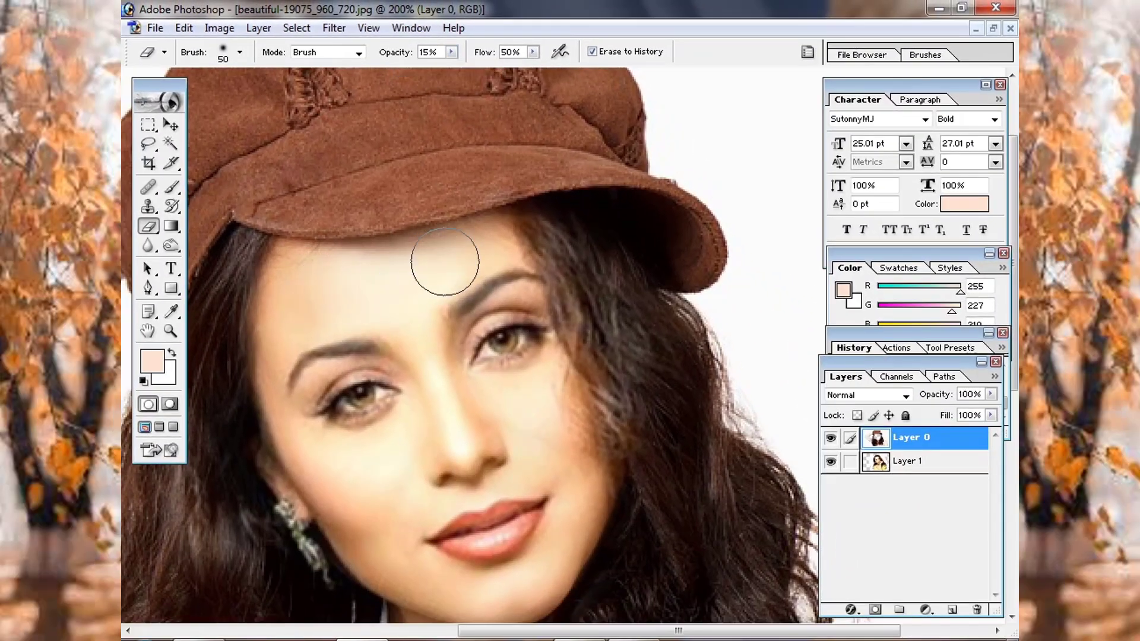
mouse_move(315, 296)
mouse_down()
mouse_move(406, 278)
mouse_move(326, 318)
mouse_move(389, 330)
mouse_up()
mouse_move(378, 470)
mouse_down()
mouse_move(352, 519)
mouse_move(352, 468)
mouse_move(394, 450)
mouse_move(392, 505)
mouse_up()
click(592, 51)
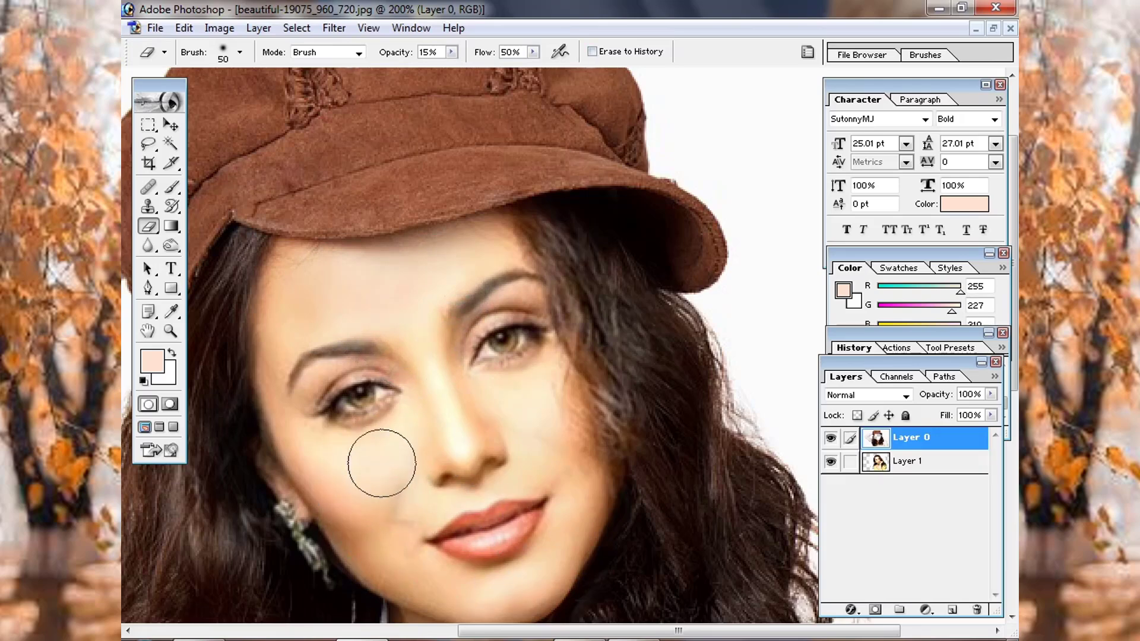
Select a rectangular area around the whole face and make Layer 1 the active layer
scroll(534, 416, down, 3)
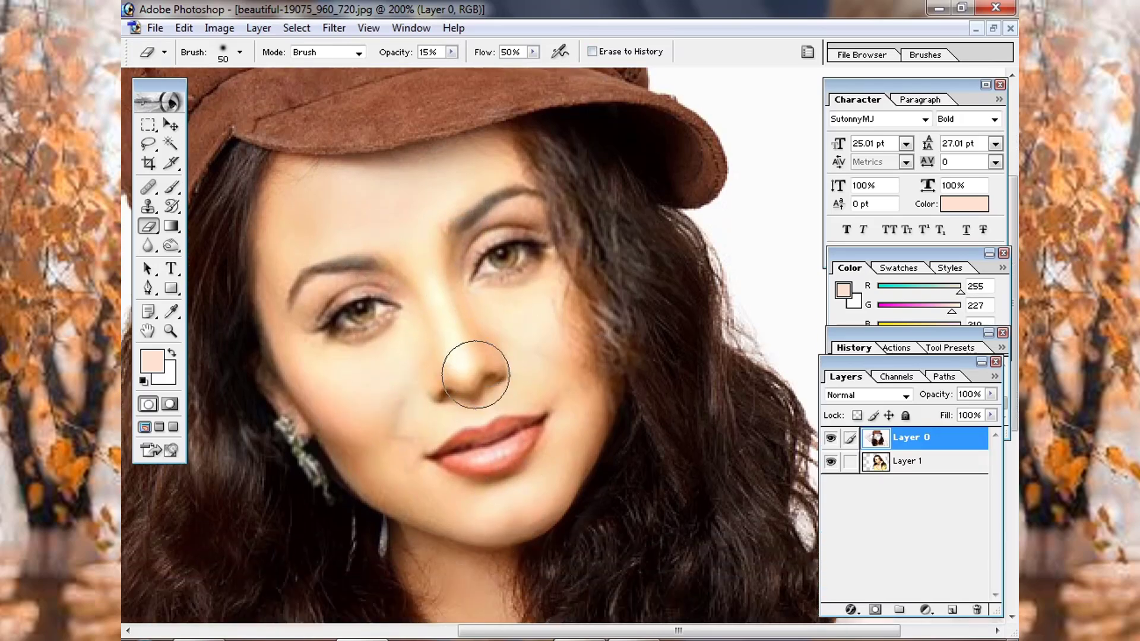
click(149, 126)
drag(223, 107, 656, 514)
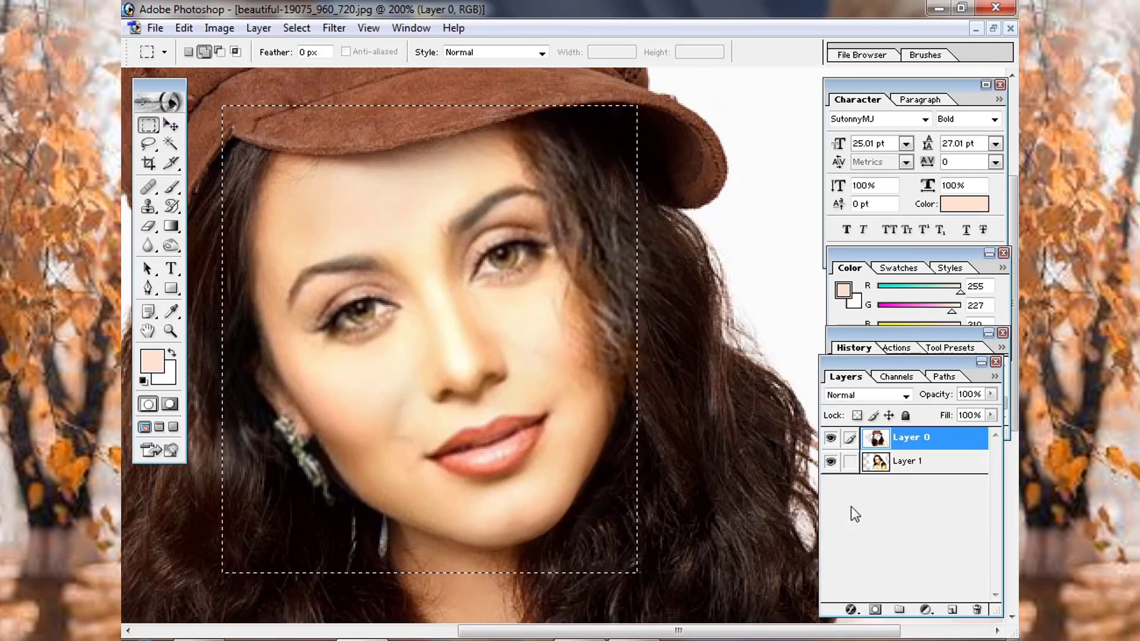
click(830, 439)
click(830, 439)
click(879, 466)
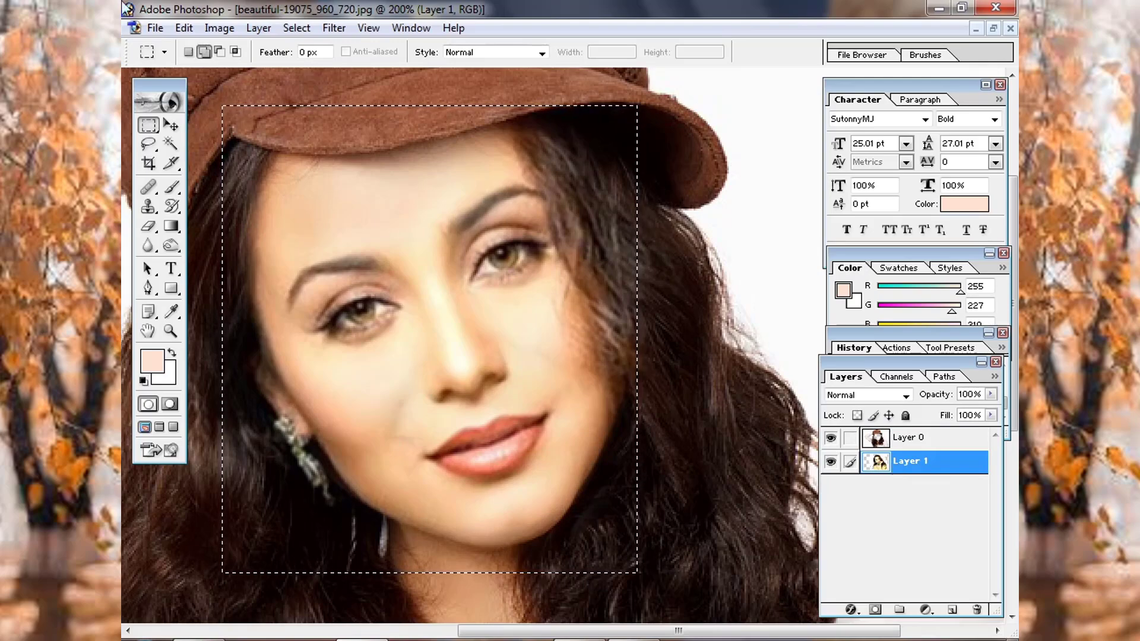
Start Replace Color on the selected area of Layer 1, sample the cheek's skin tone and shift its hue to -19
click(219, 29)
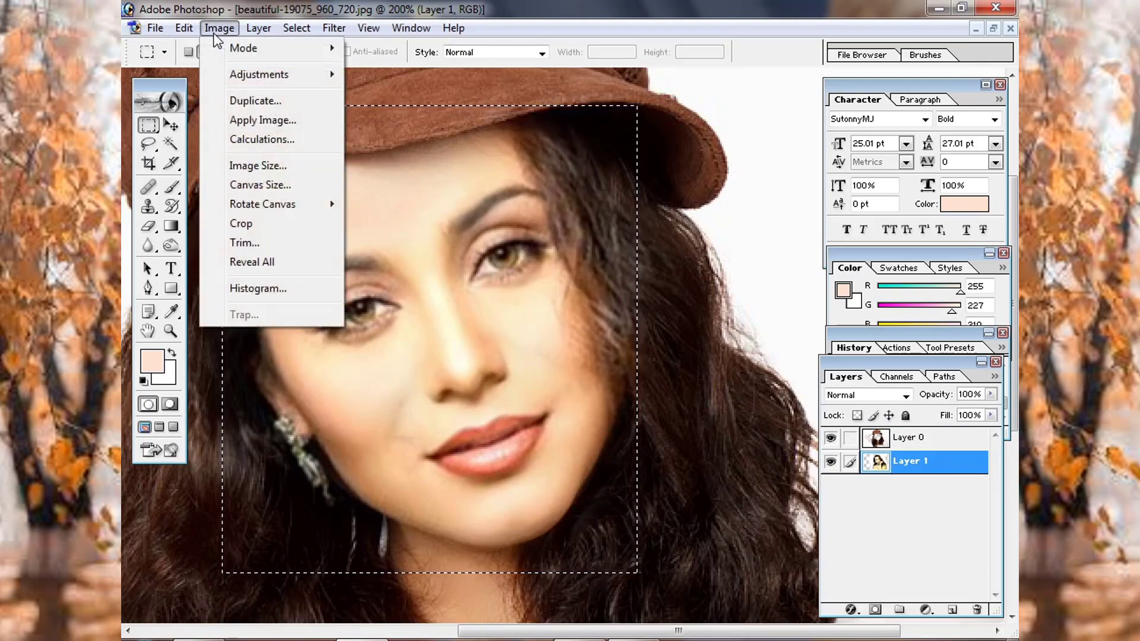
mouse_move(256, 77)
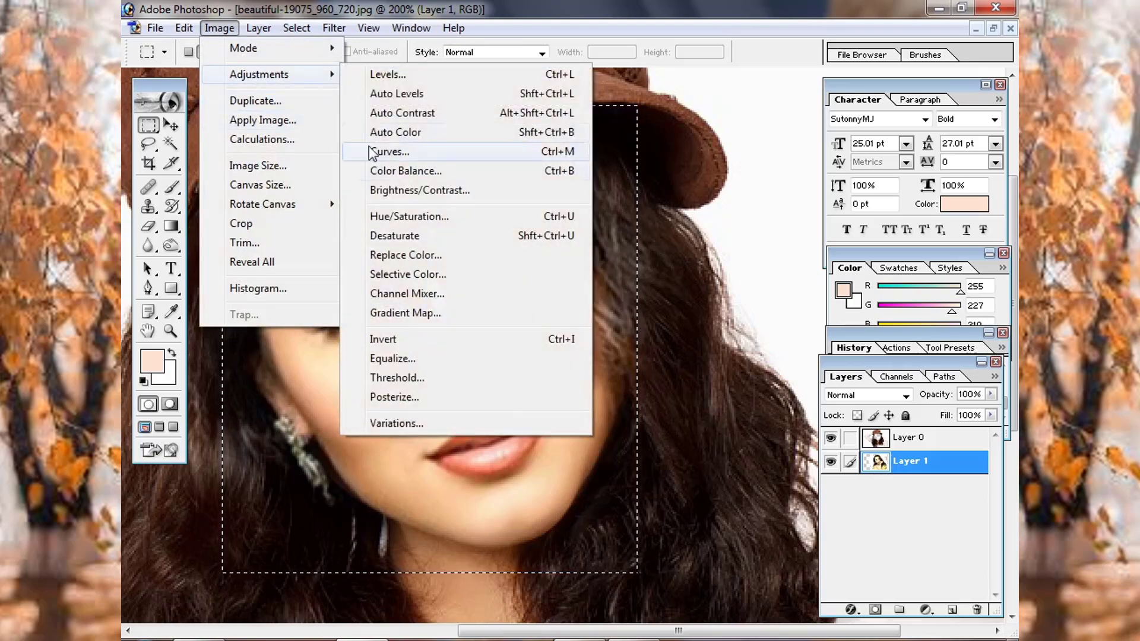
click(434, 262)
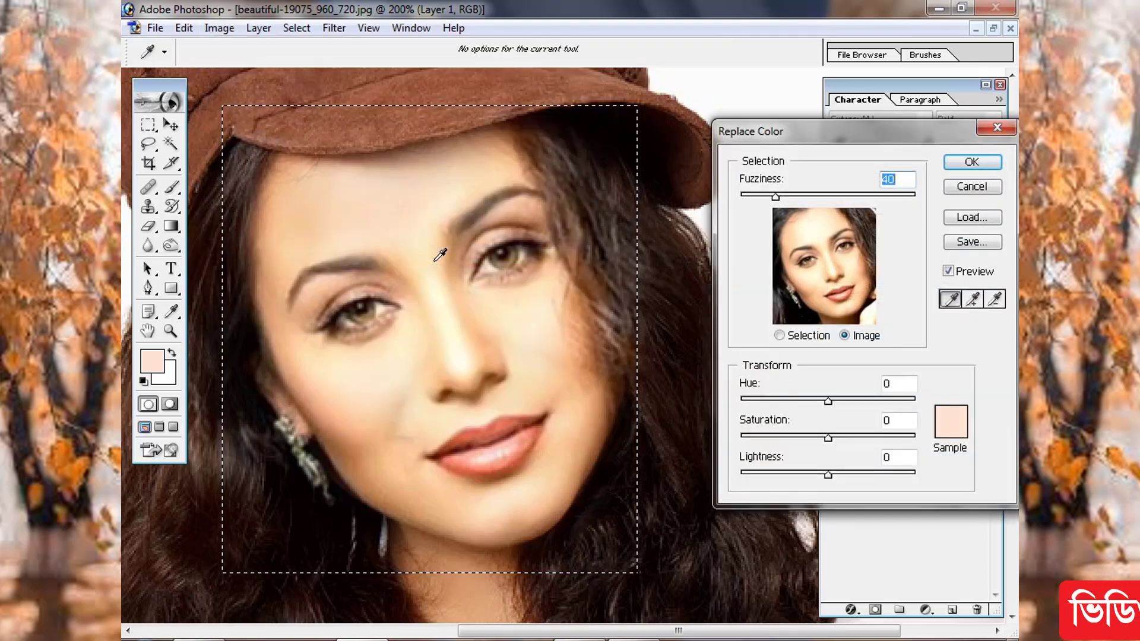
click(395, 367)
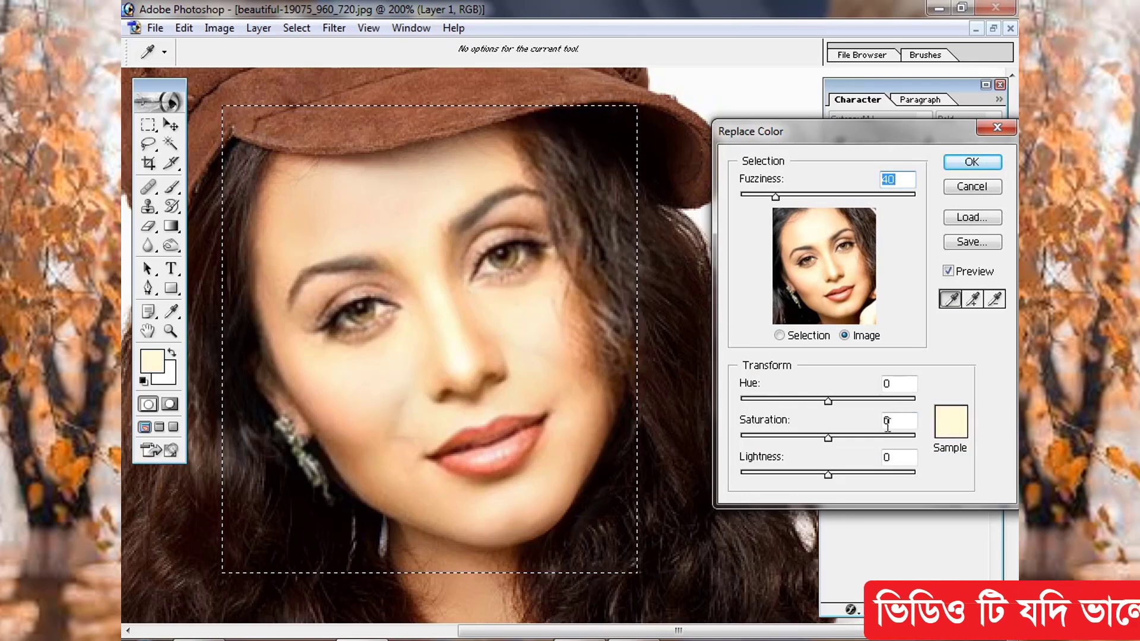
drag(829, 401, 818, 401)
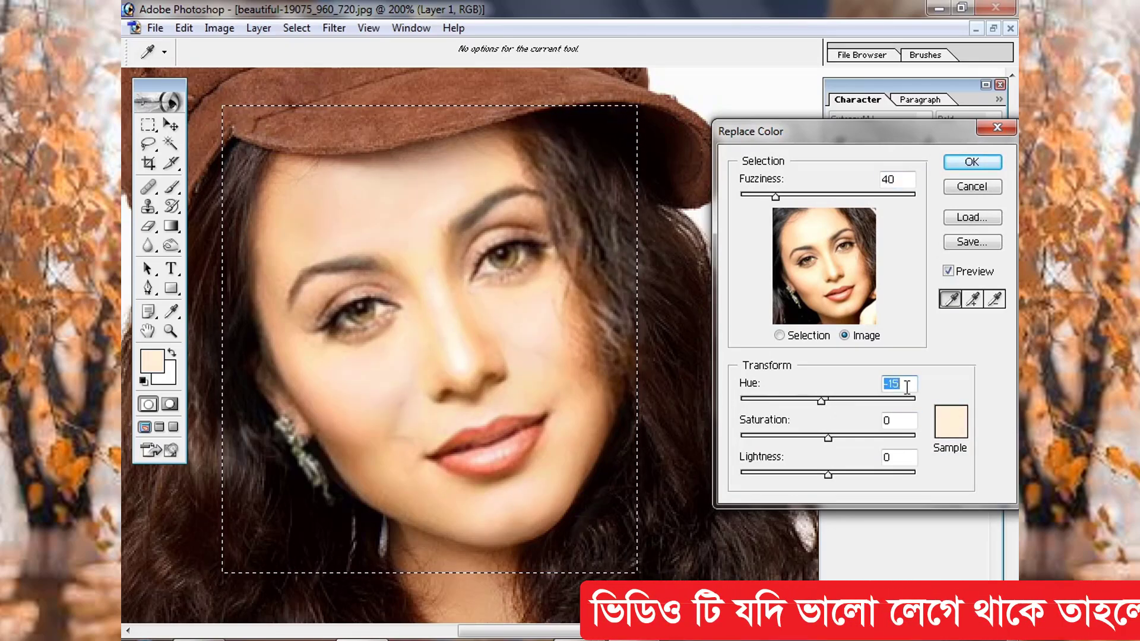
scroll(907, 386, up, 3)
scroll(907, 386, down, 2)
Raise the sampled skin's saturation to +100 and lightness to +16, fine-tune the hue to -18, and apply the color replacement
click(896, 418)
scroll(897, 415, up, 15)
scroll(896, 418, up, 18)
click(896, 458)
scroll(896, 459, up, 20)
scroll(897, 458, down, 20)
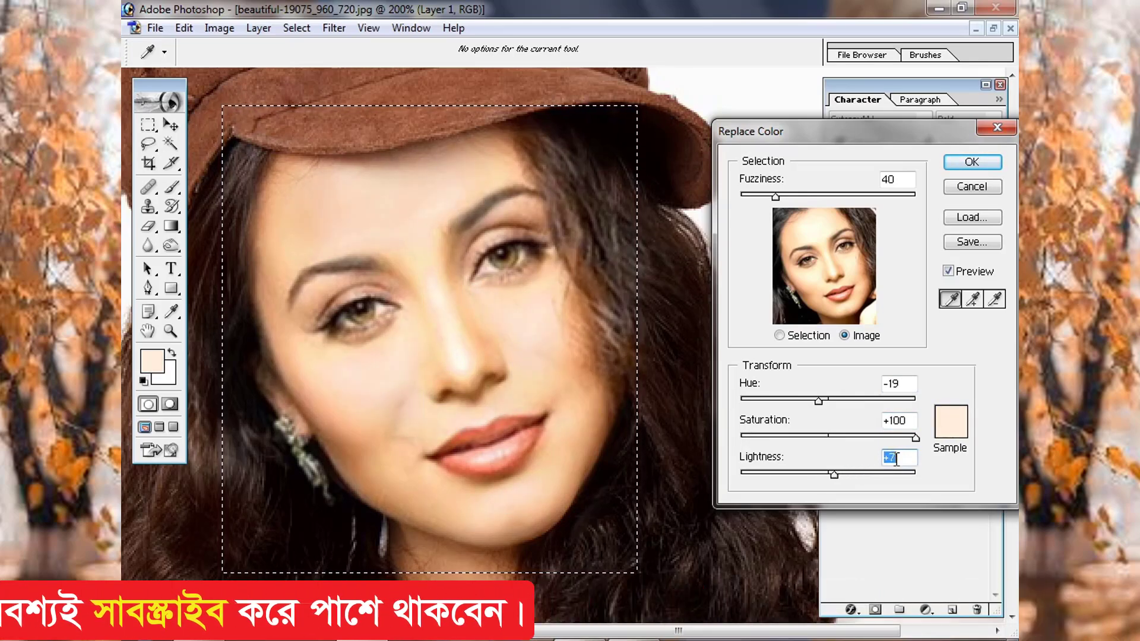
scroll(897, 459, up, 10)
click(900, 383)
scroll(902, 382, down, 3)
scroll(901, 382, up, 4)
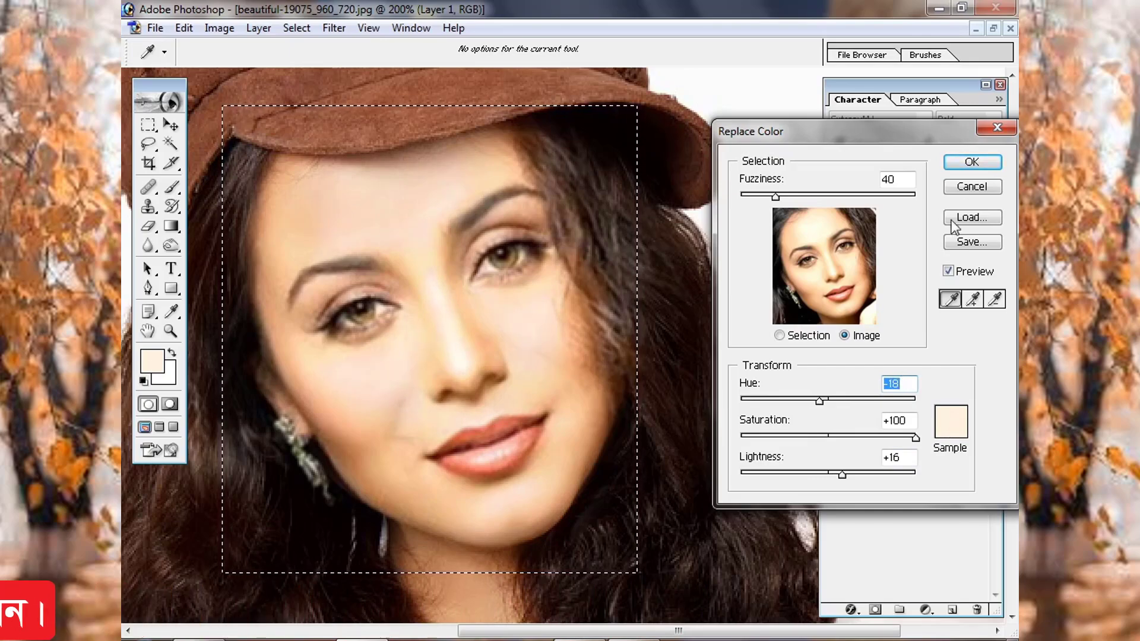
click(976, 166)
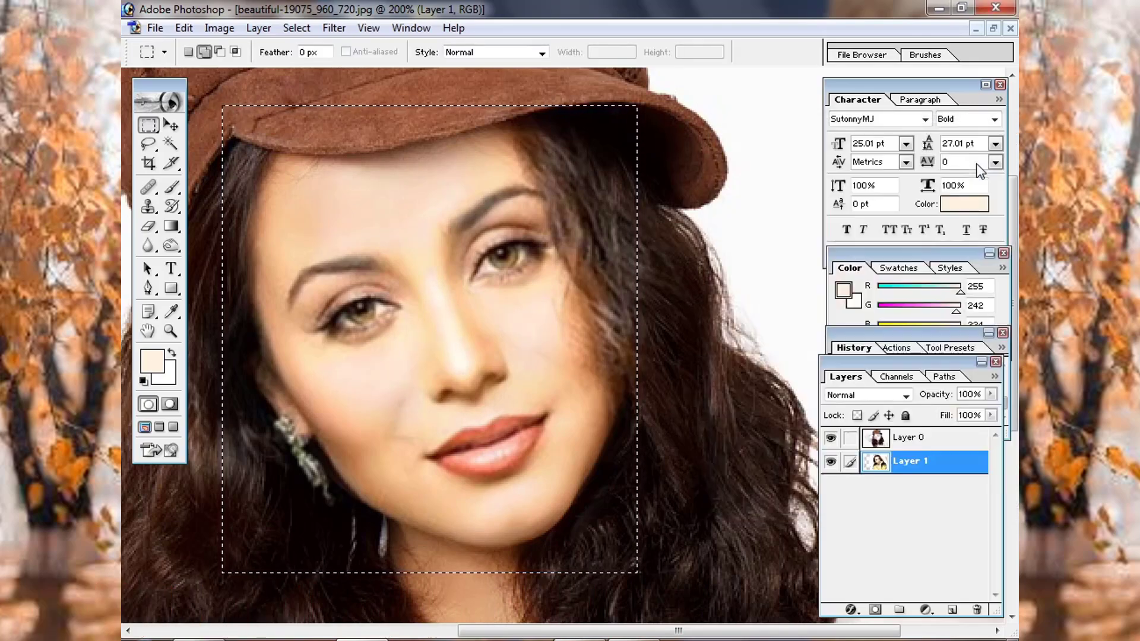
Save the face-swapped image as a JPEG copy named 000 in the Downloads folder
key(ctrl+shift+s)
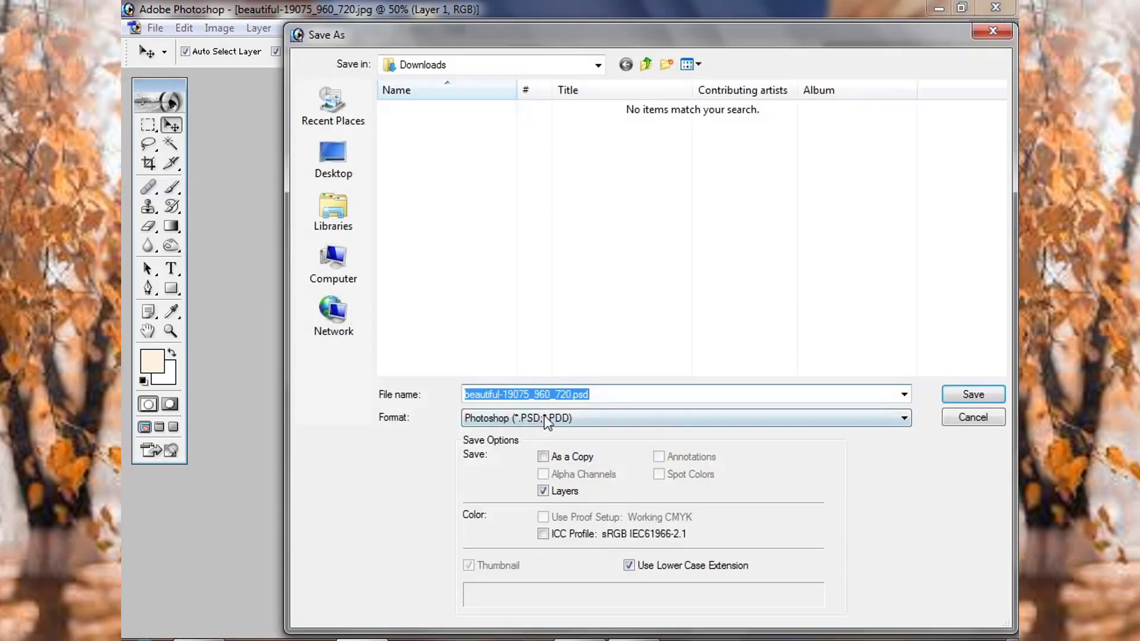
click(543, 417)
click(559, 500)
click(333, 158)
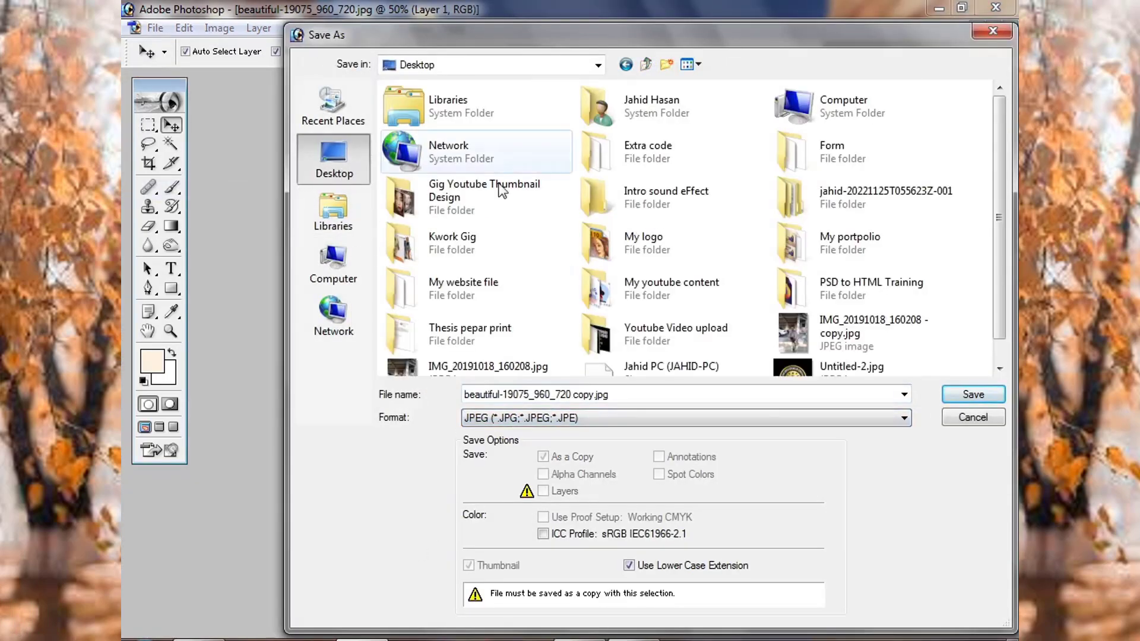
double_click(597, 107)
double_click(607, 110)
click(631, 397)
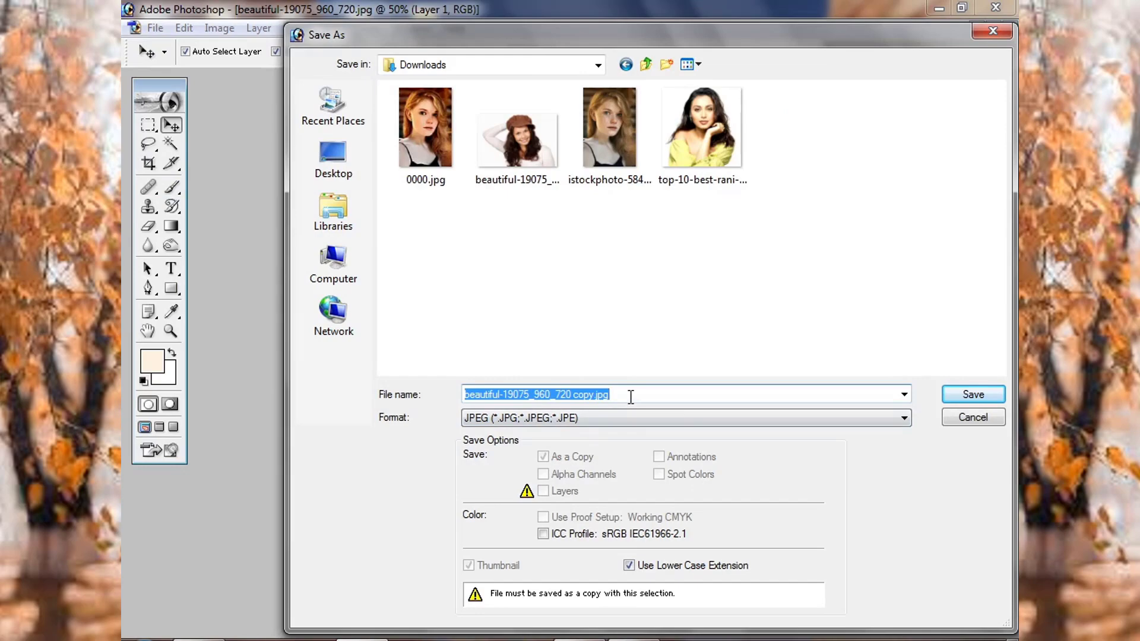
text(000)
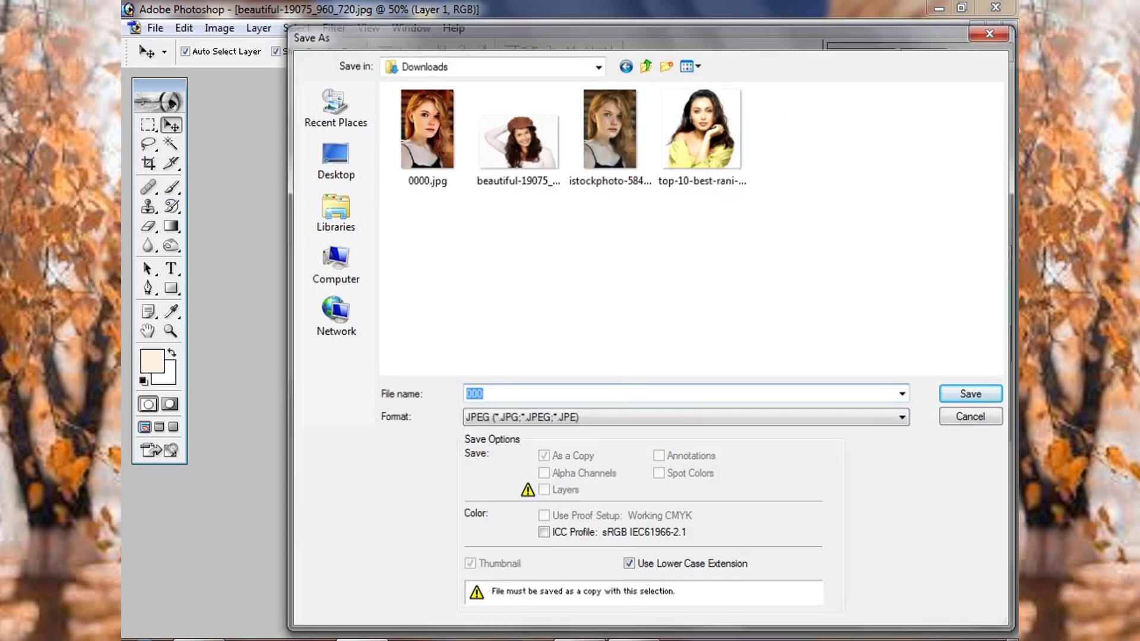
key(Return)
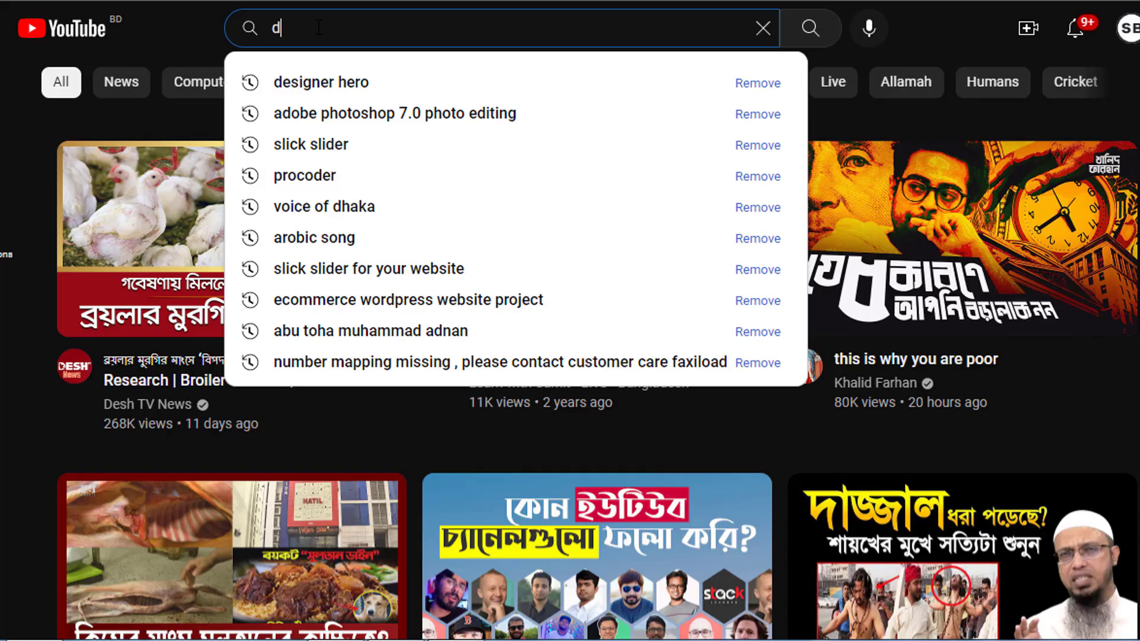
Search YouTube for designer hero, open the Designer Hero channel and browse its videos and playlists
text(esigner hero)
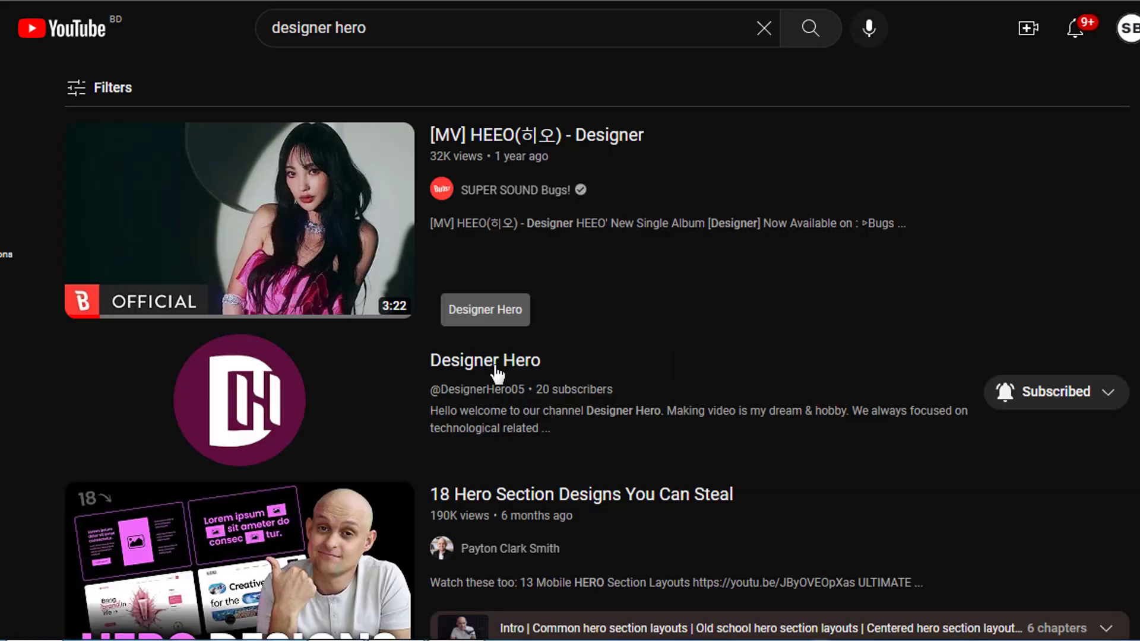
click(497, 374)
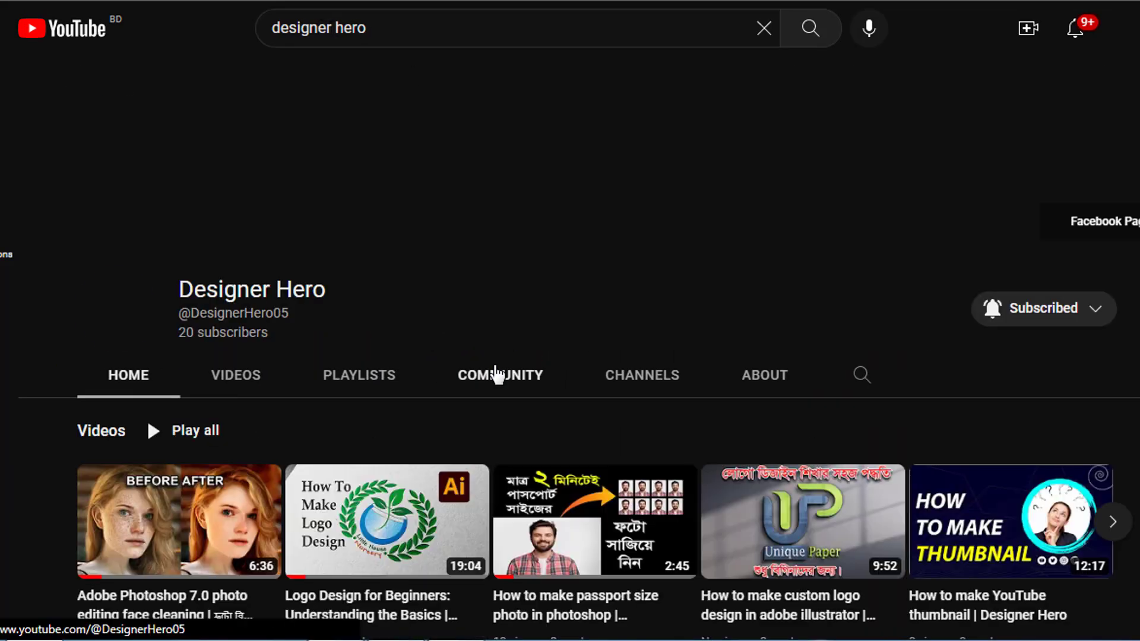
click(236, 389)
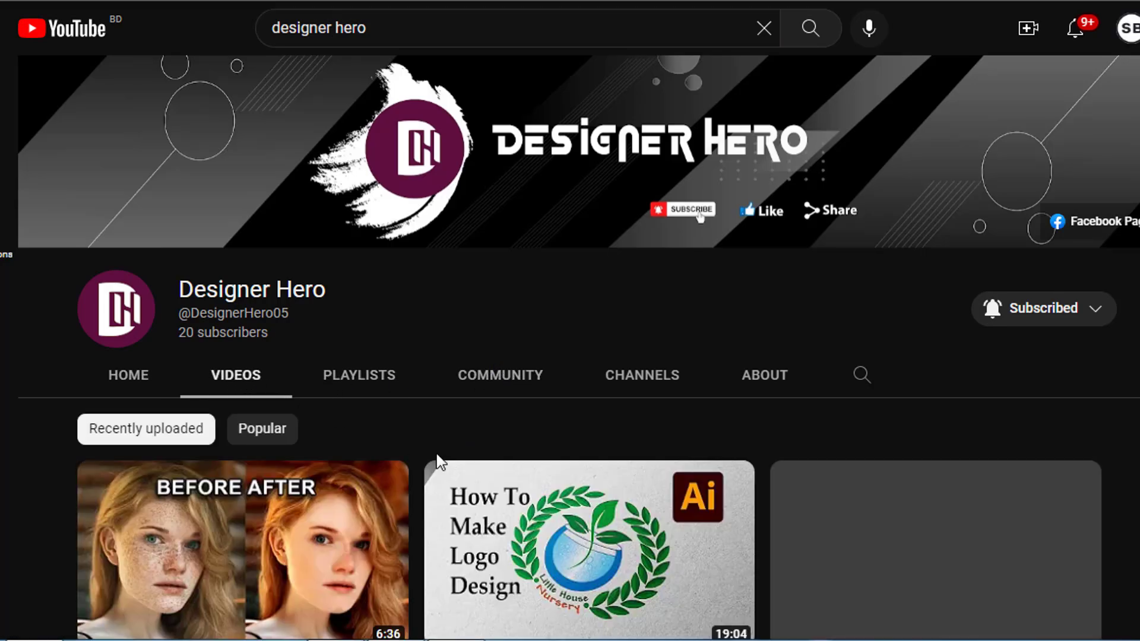
scroll(433, 460, down, 20)
scroll(455, 478, up, 20)
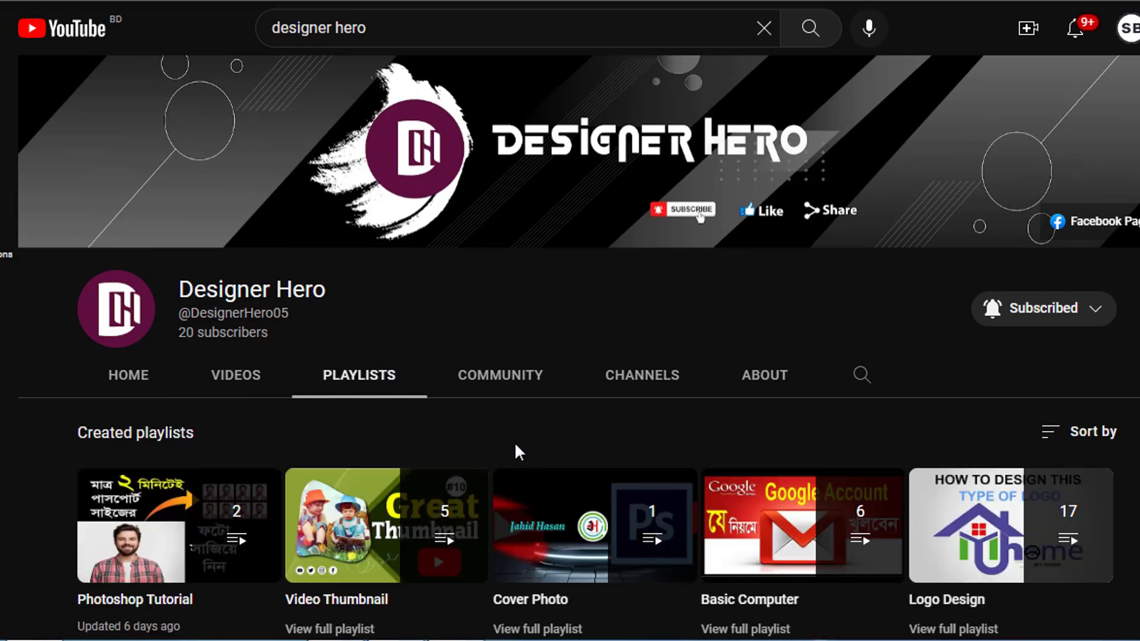
scroll(515, 448, down, 5)
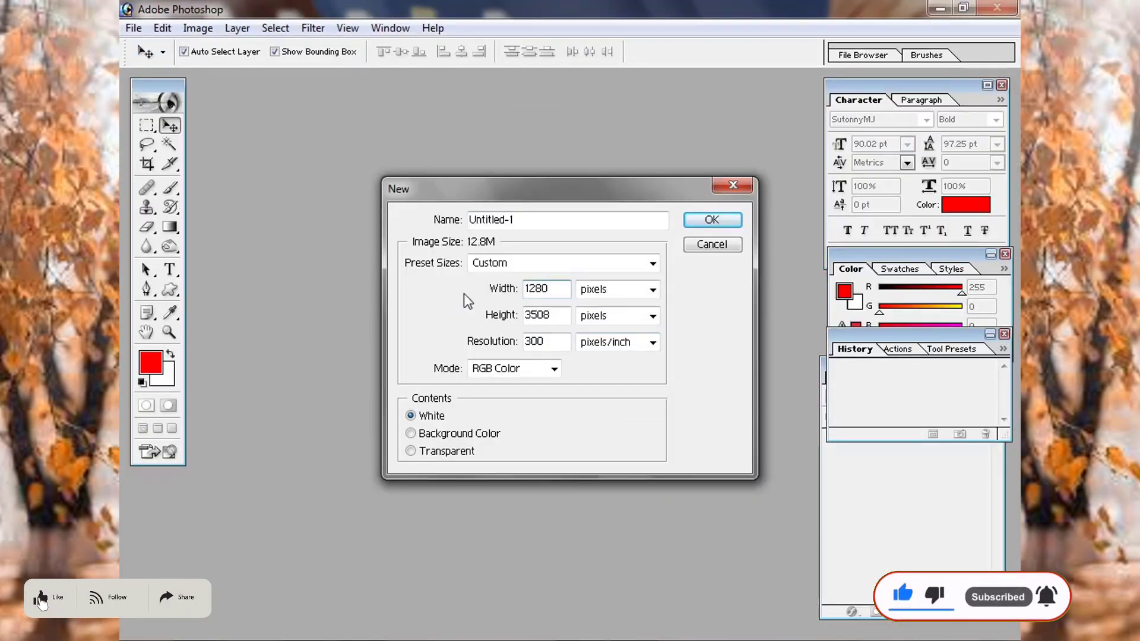
Compose a 1280-pixel-wide thumbnail in Photoshop with both portraits, a yellow title banner, red arrow and Photoshop logo, and save it as a flattened JPEG
click(720, 217)
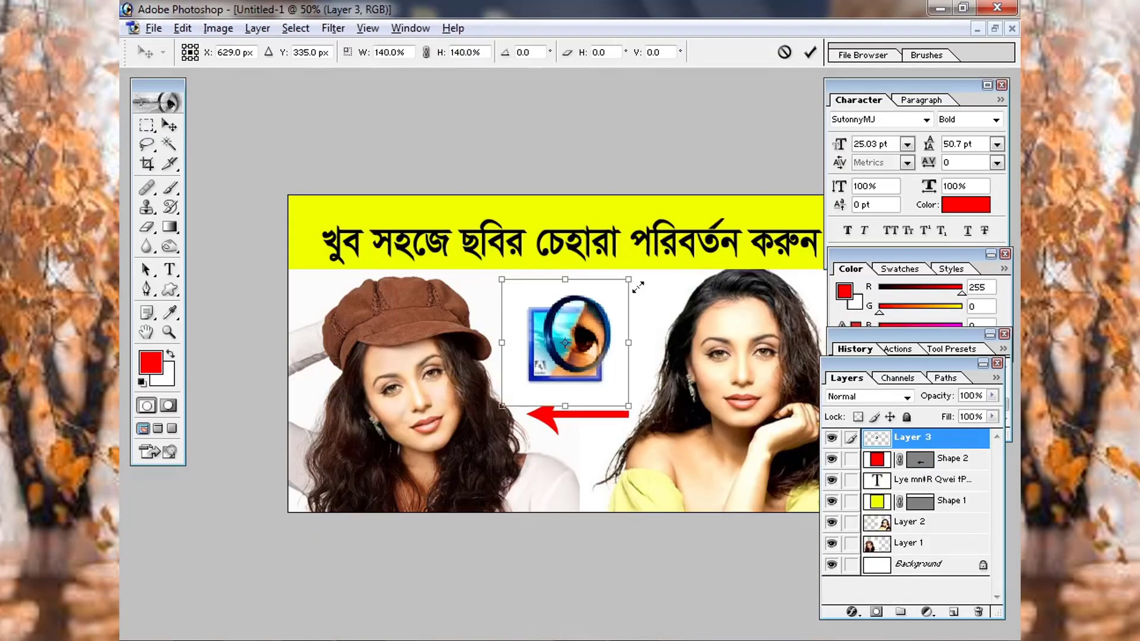
click(953, 460)
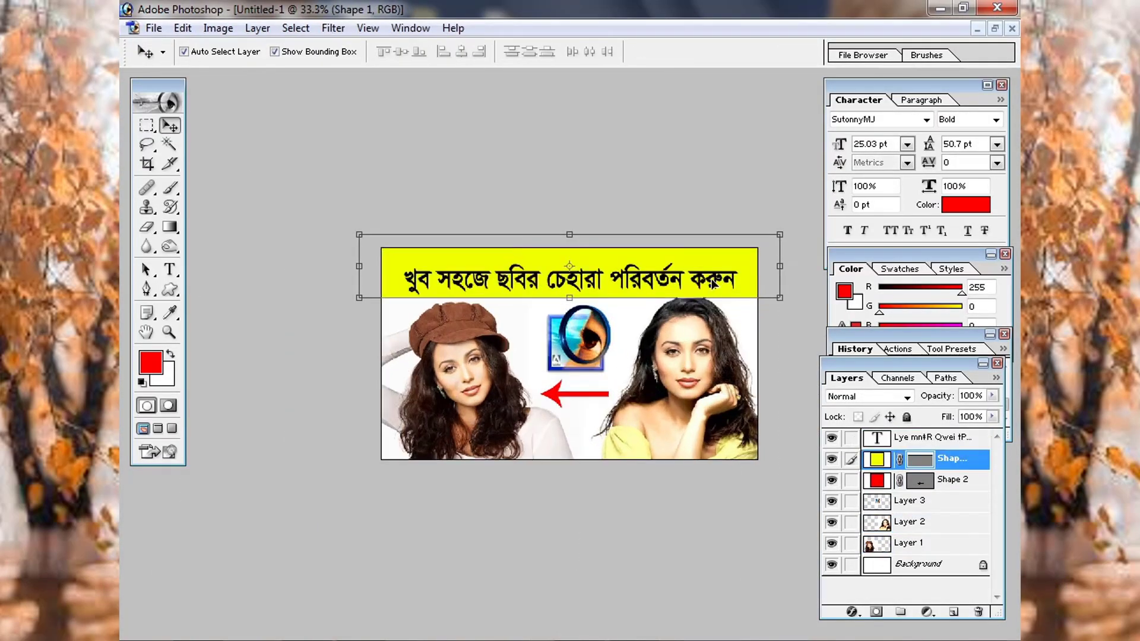
click(611, 351)
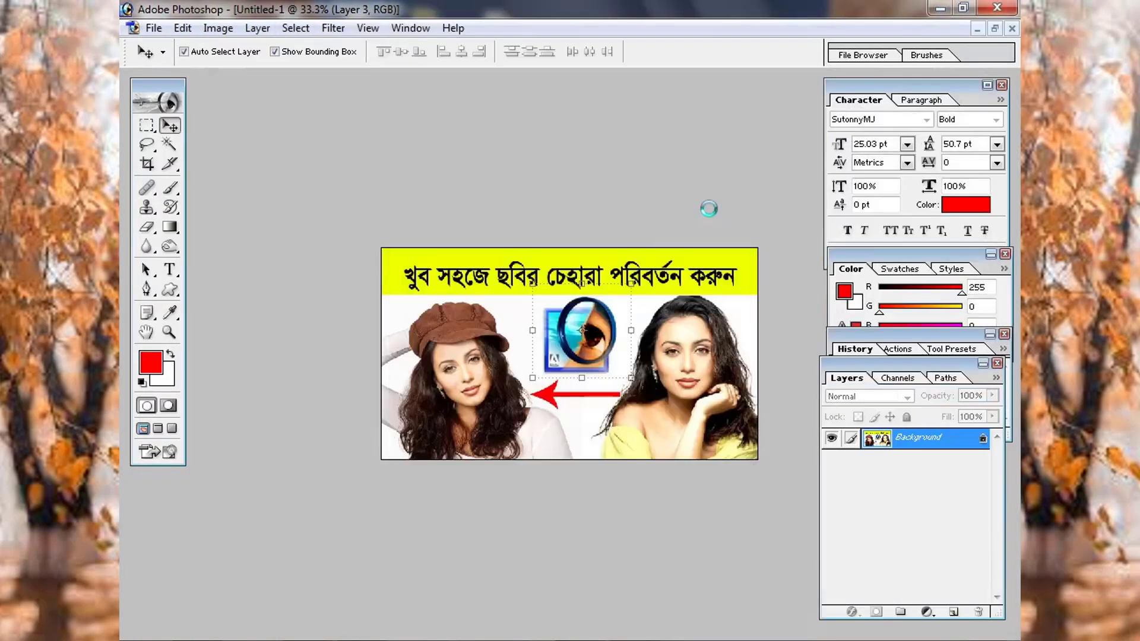
key(ctrl+shift+s)
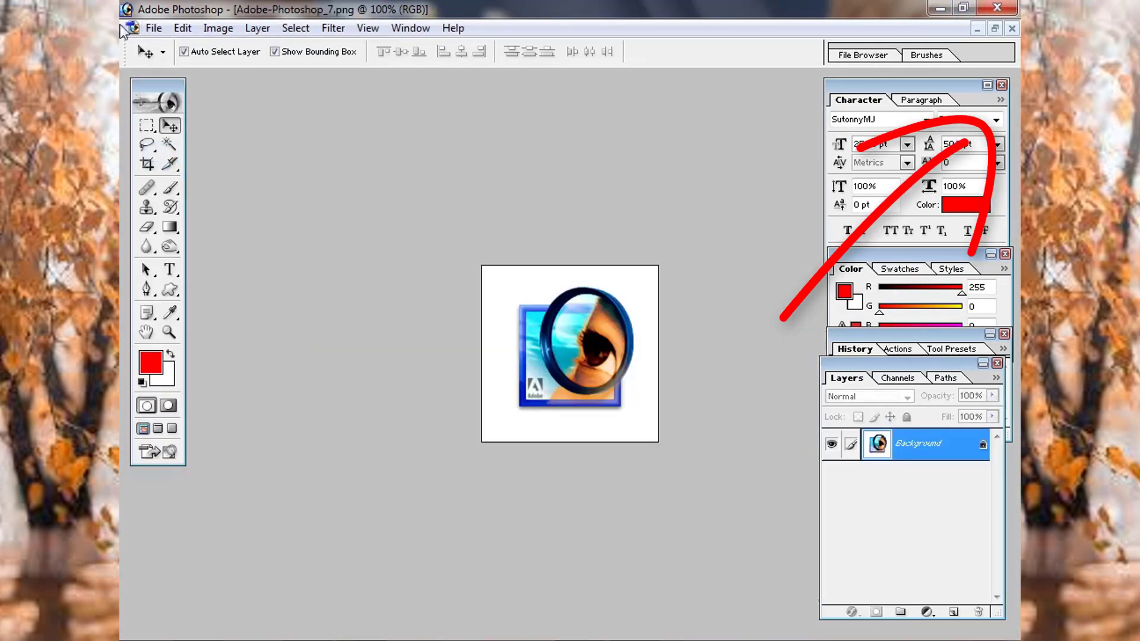
Close the Photoshop logo image and the original yellow-blouse portrait
click(153, 29)
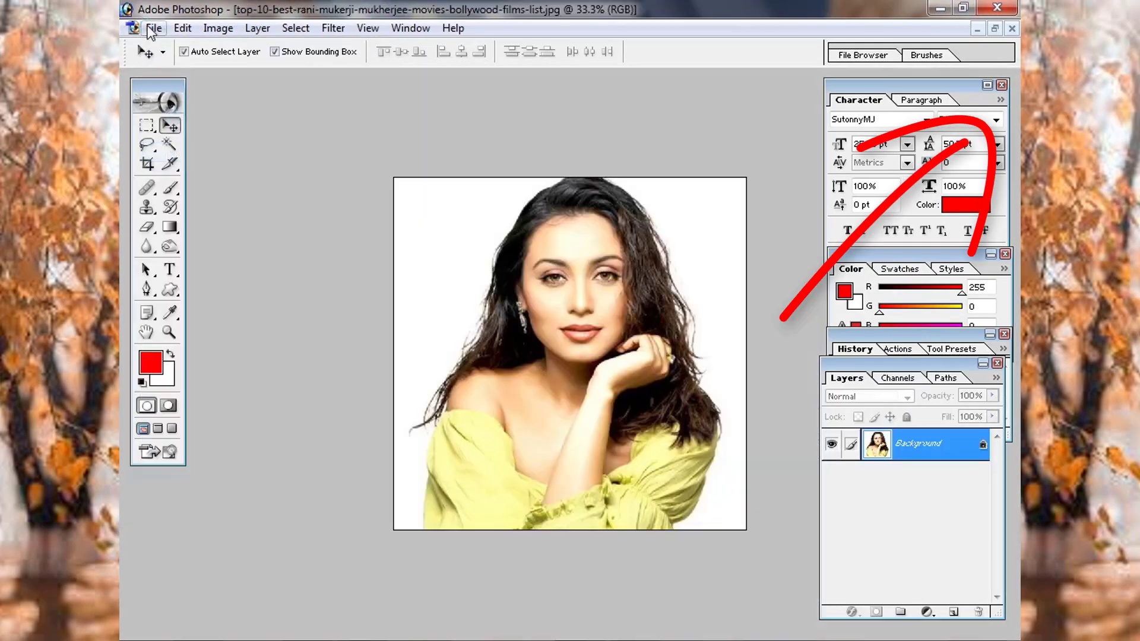
click(154, 29)
click(183, 152)
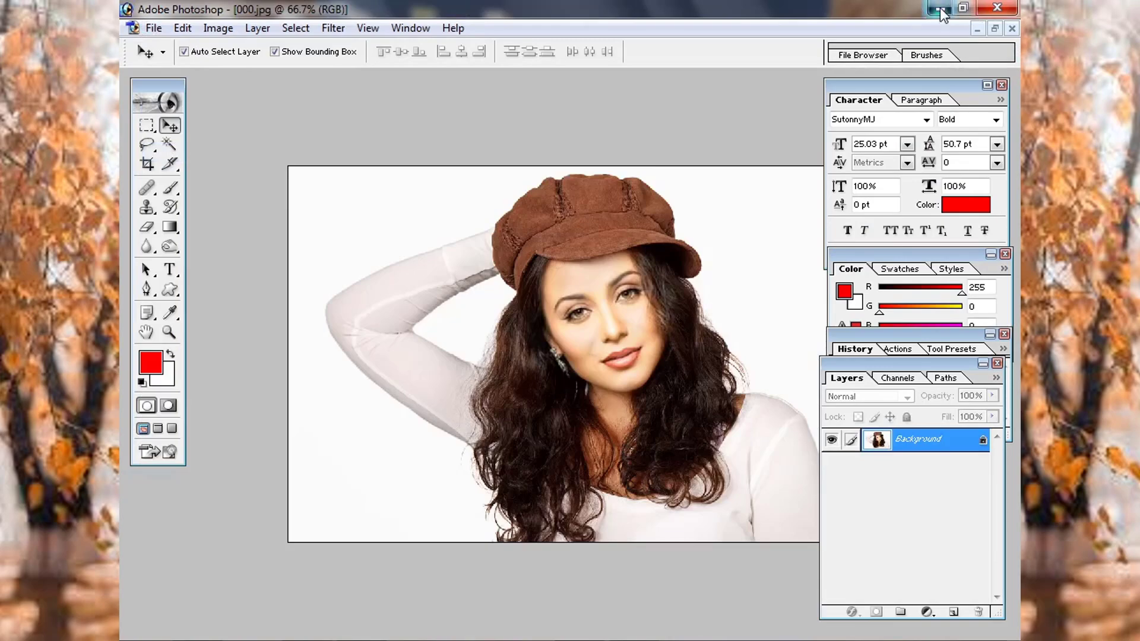
Switch to the desktop and view Aamar youtube Channel Thumbnail.jpg full screen in Windows Photo Viewer
click(940, 7)
click(940, 8)
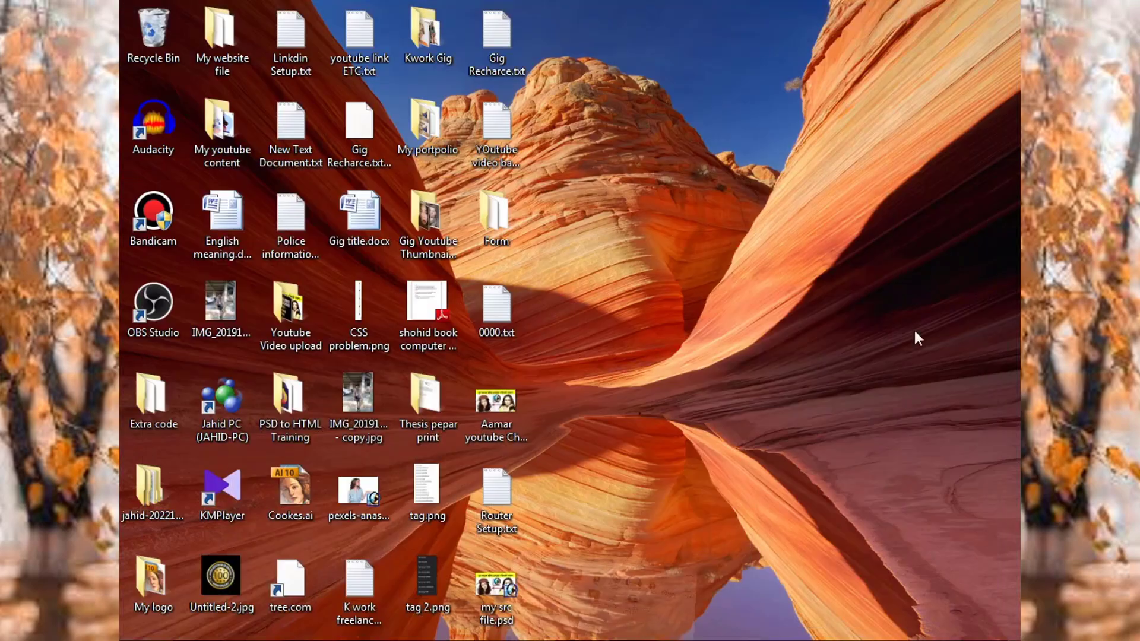
double_click(493, 412)
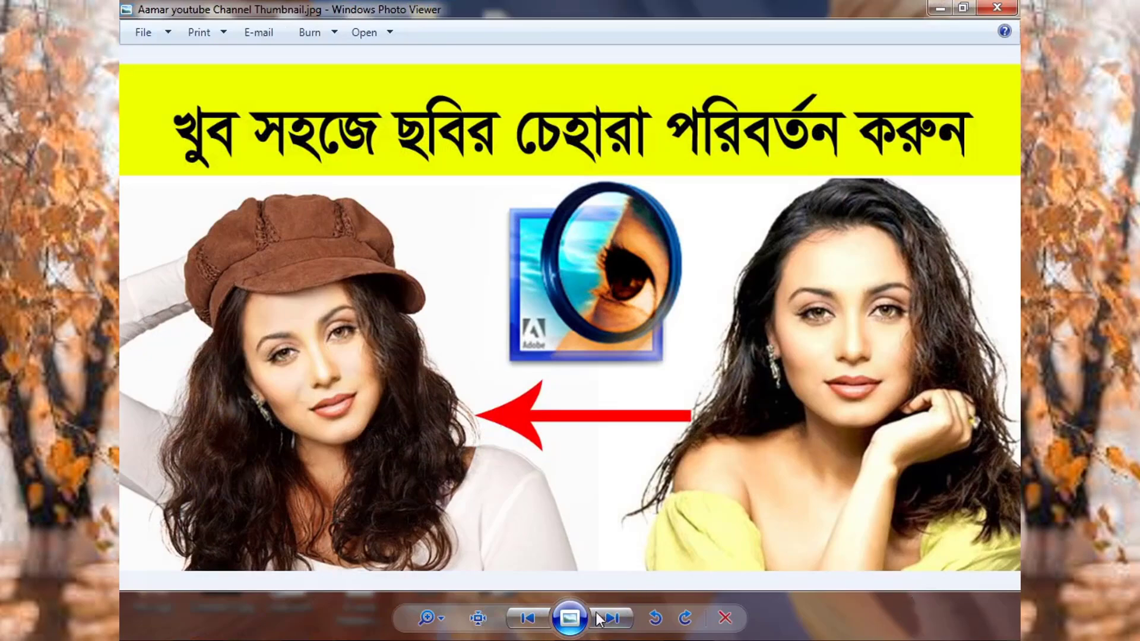
click(570, 618)
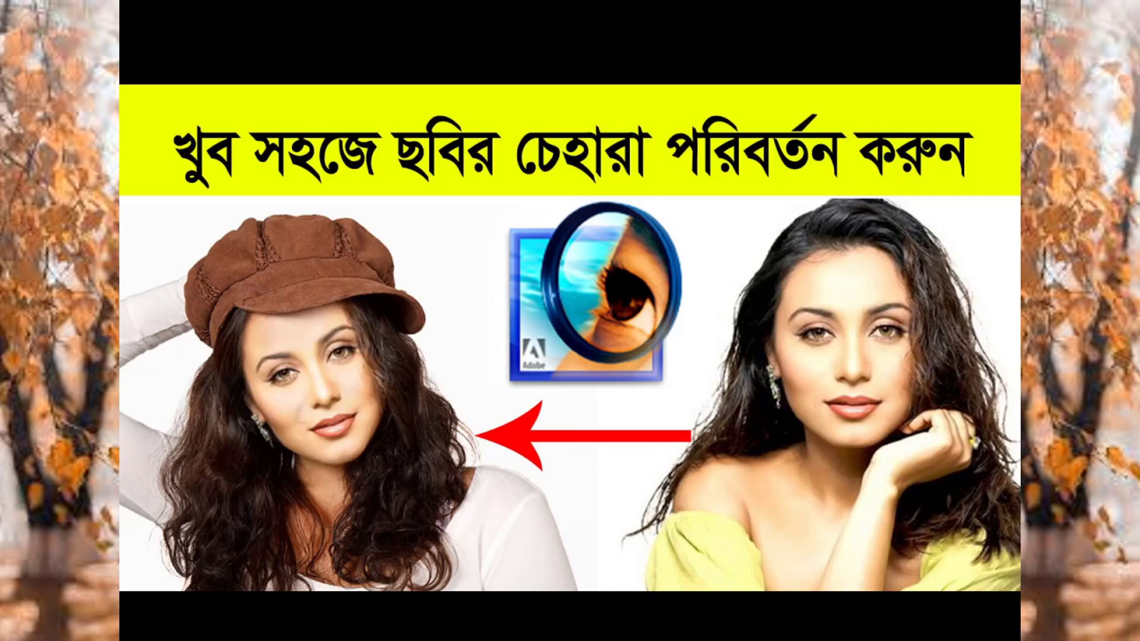